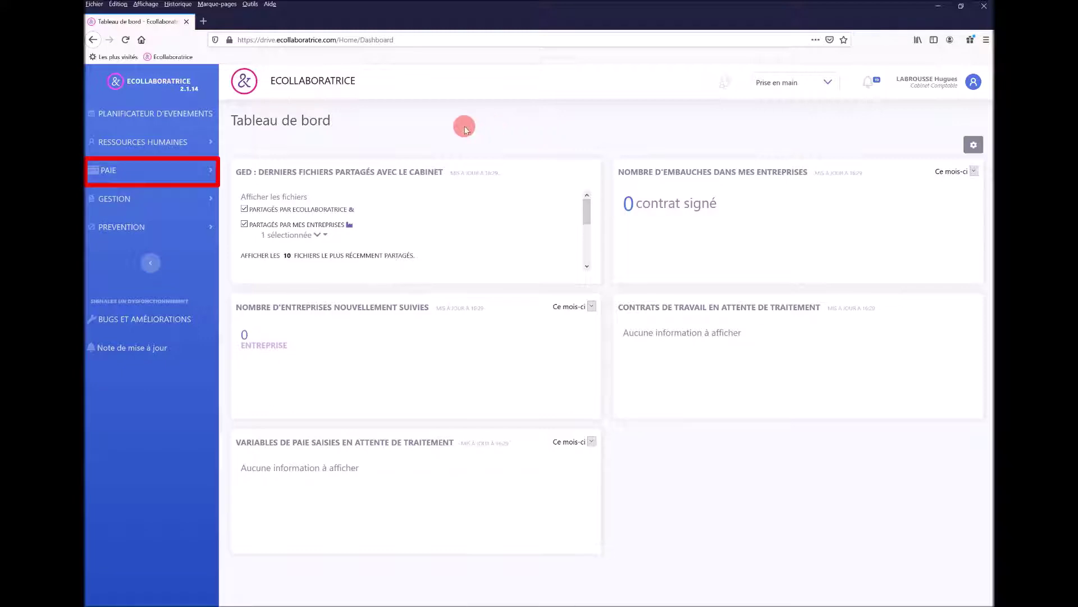
Open the payroll export configurator and start a new export model
left_click(114, 172)
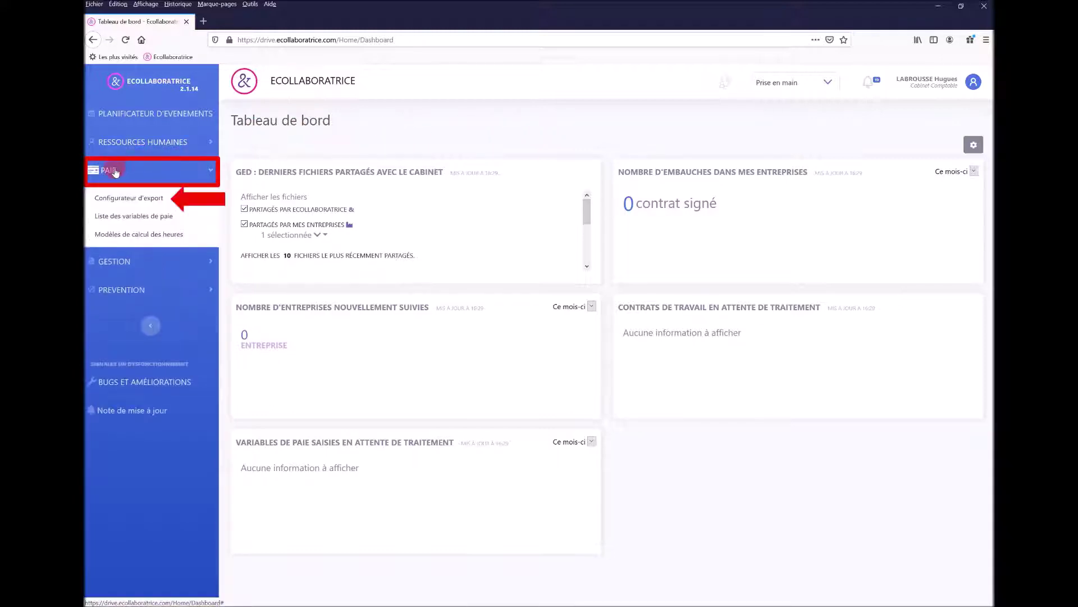
left_click(131, 200)
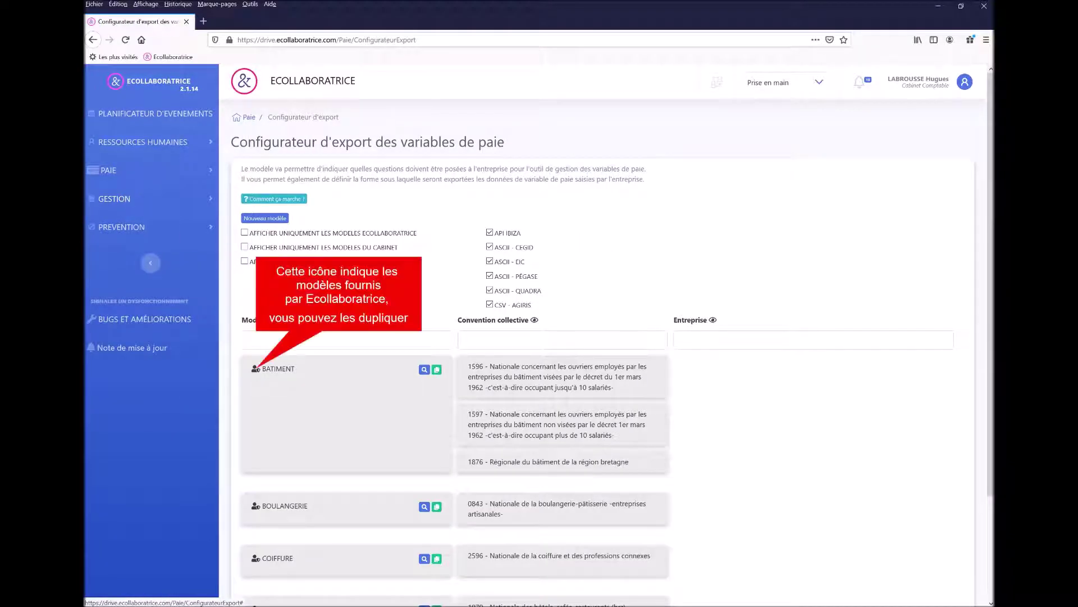
left_click(830, 318)
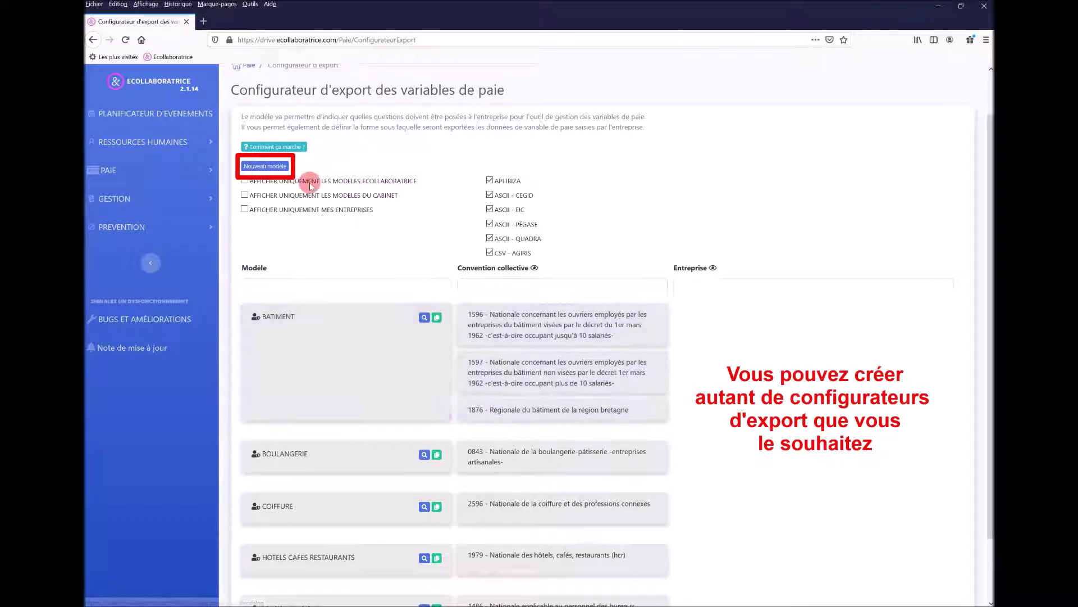
left_click(269, 167)
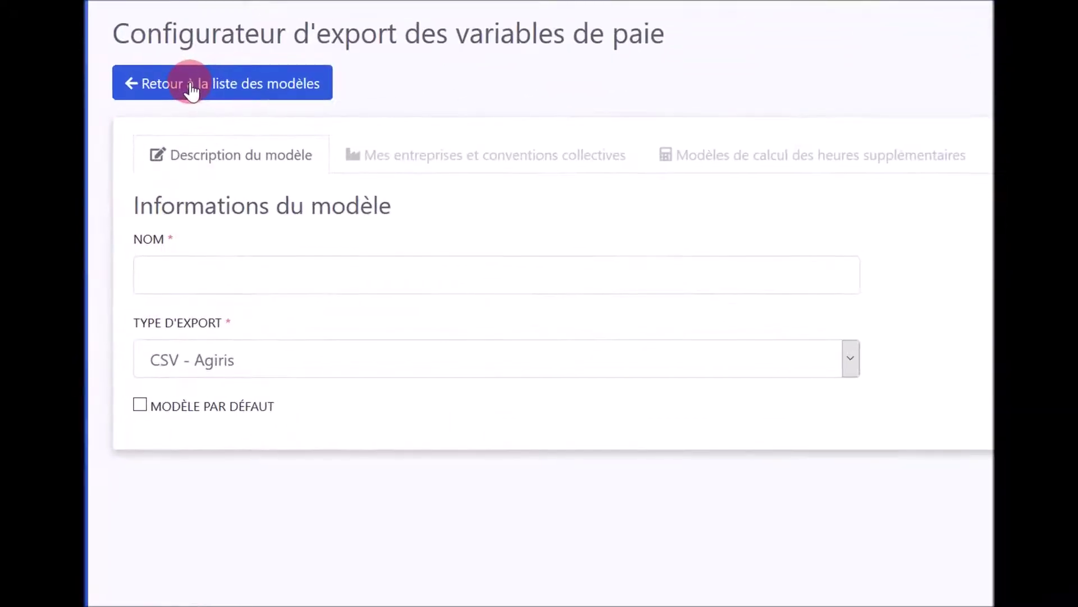
Name the model HOTEL CAFE RESTAURANT with export type CSV - Agiris and save its description
left_click(155, 279)
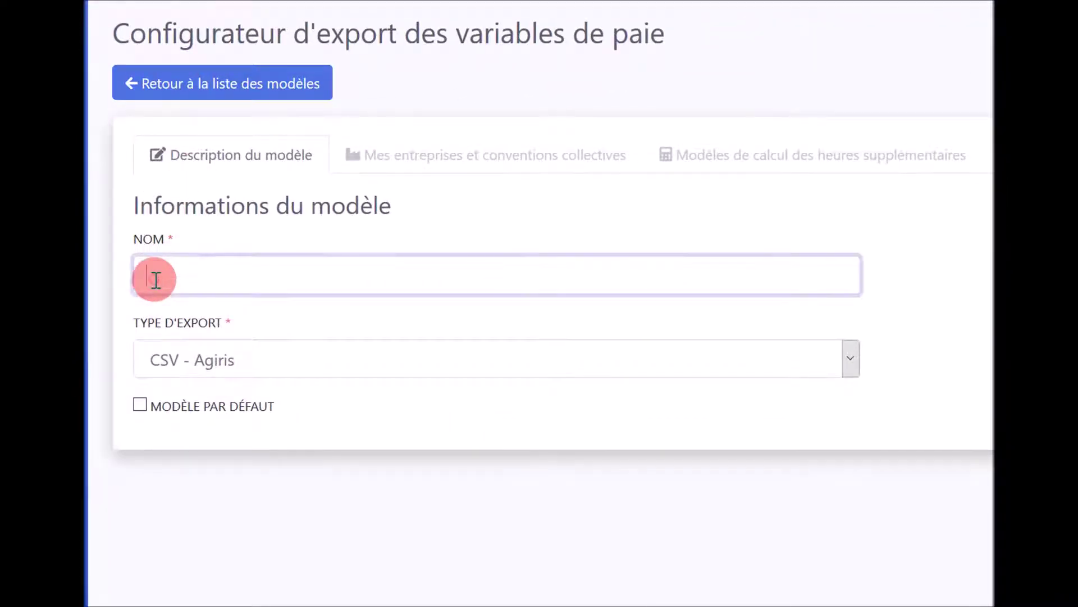
type("HOT")
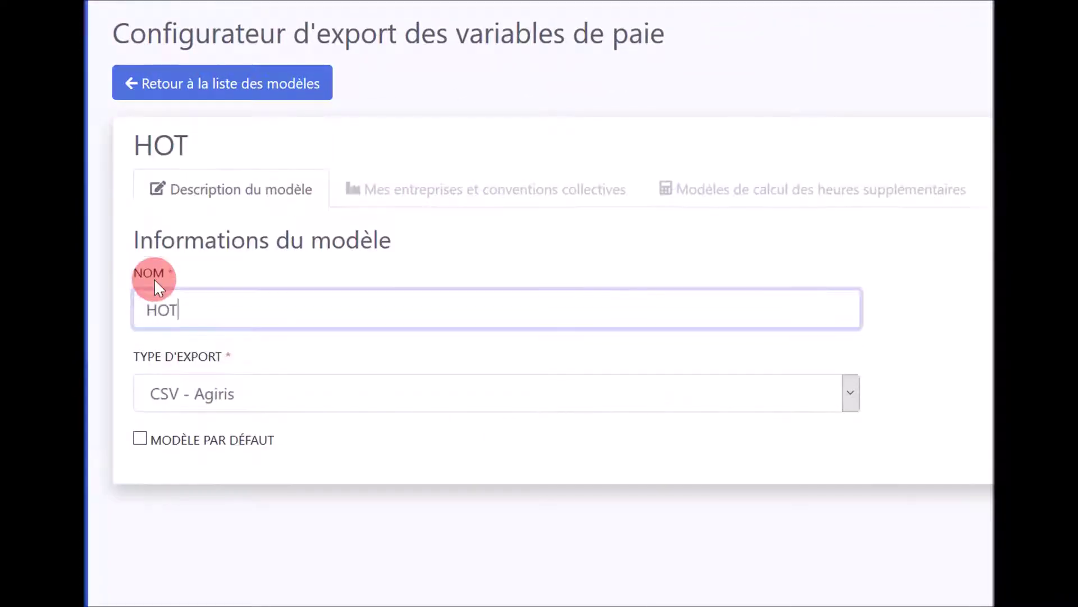
type("EL CAFE R")
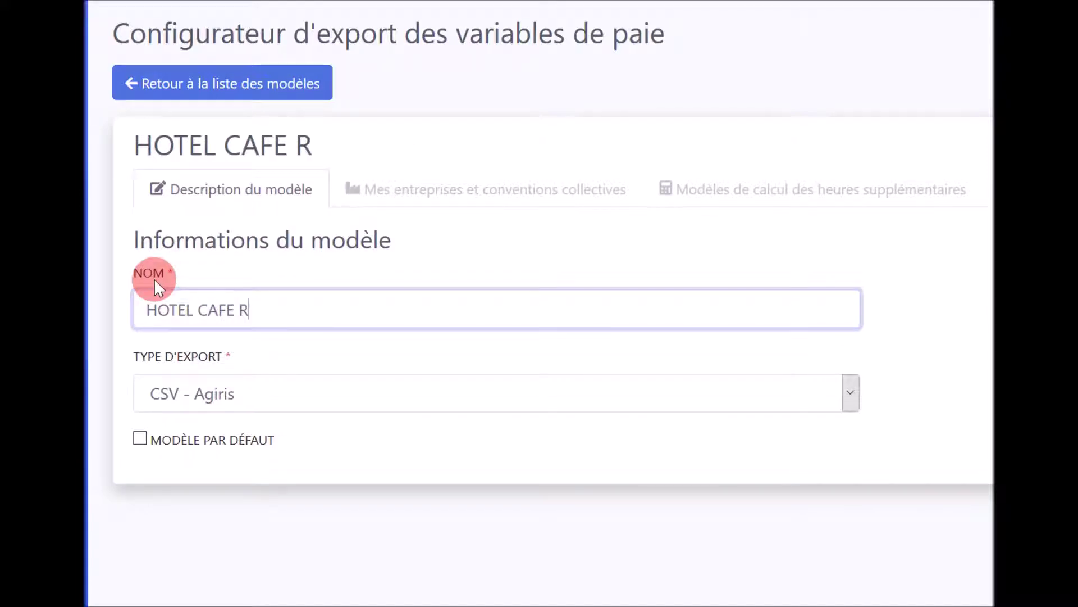
type("ESTAURANT")
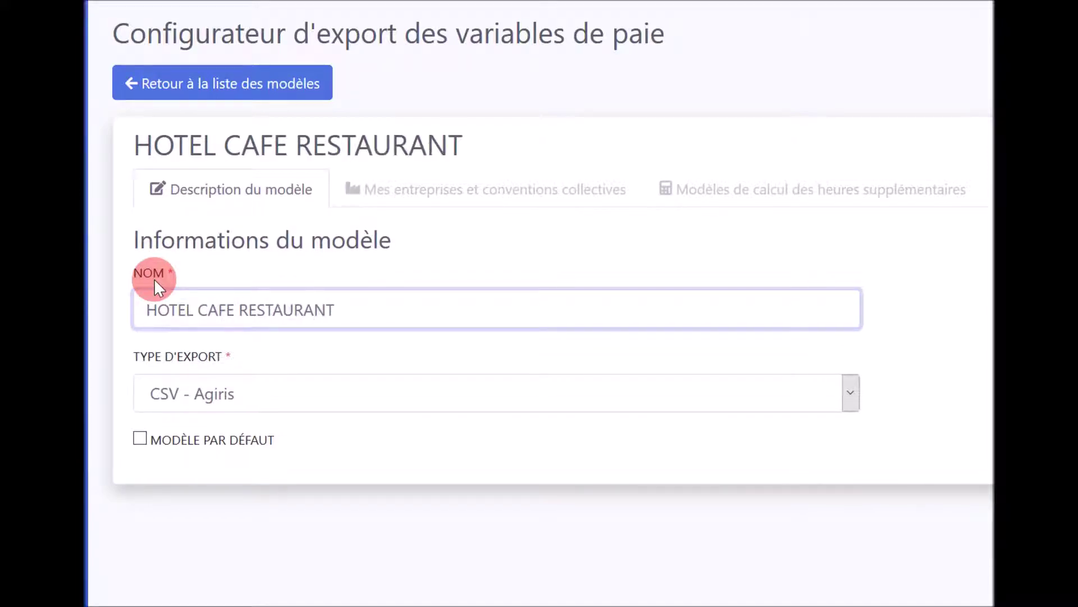
left_click(849, 391)
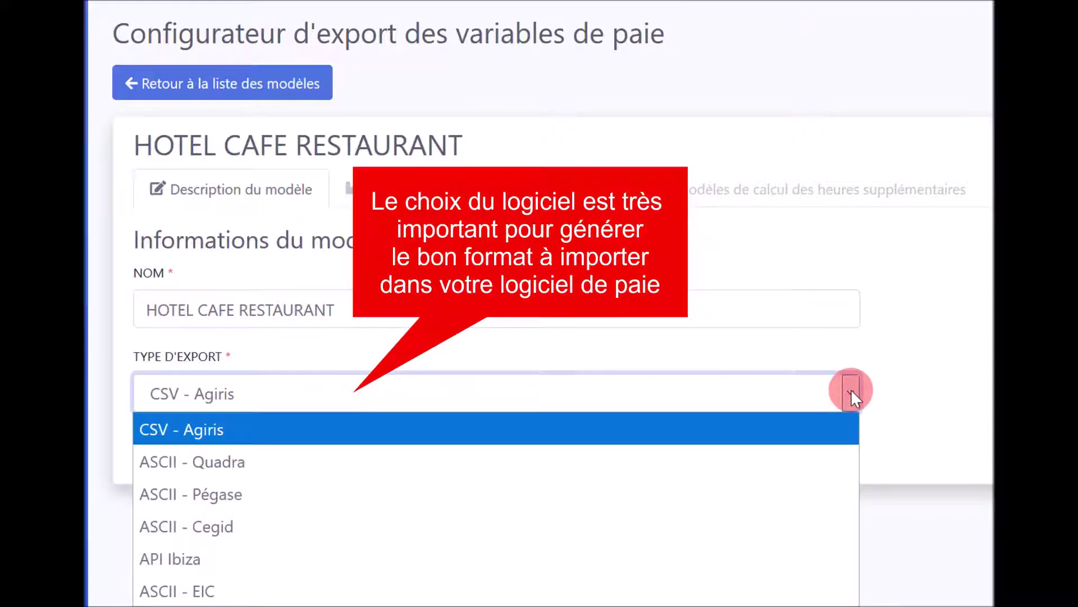
left_click(613, 419)
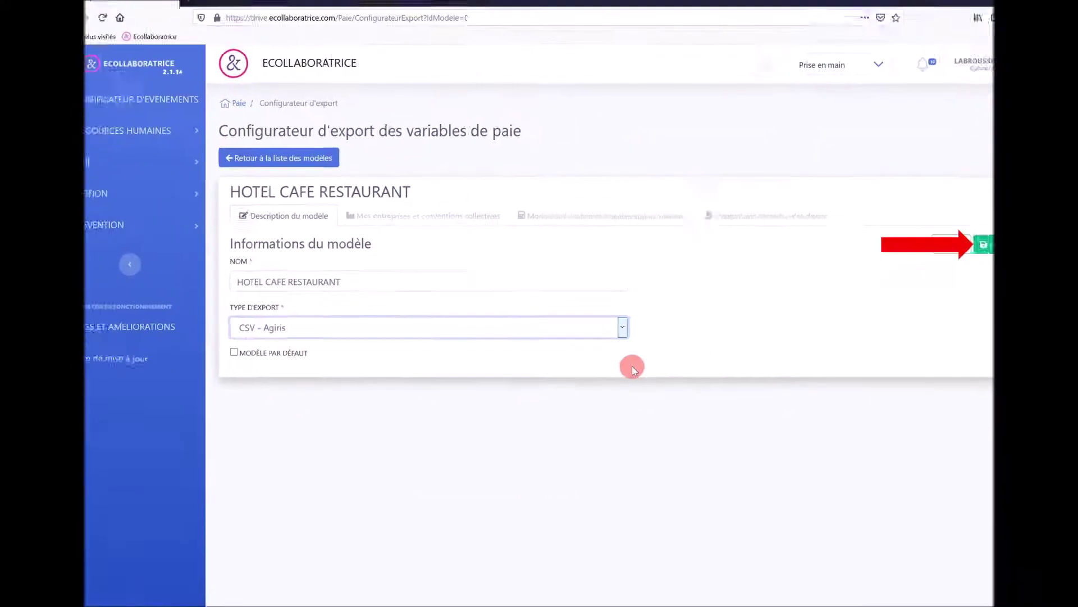
left_click(984, 244)
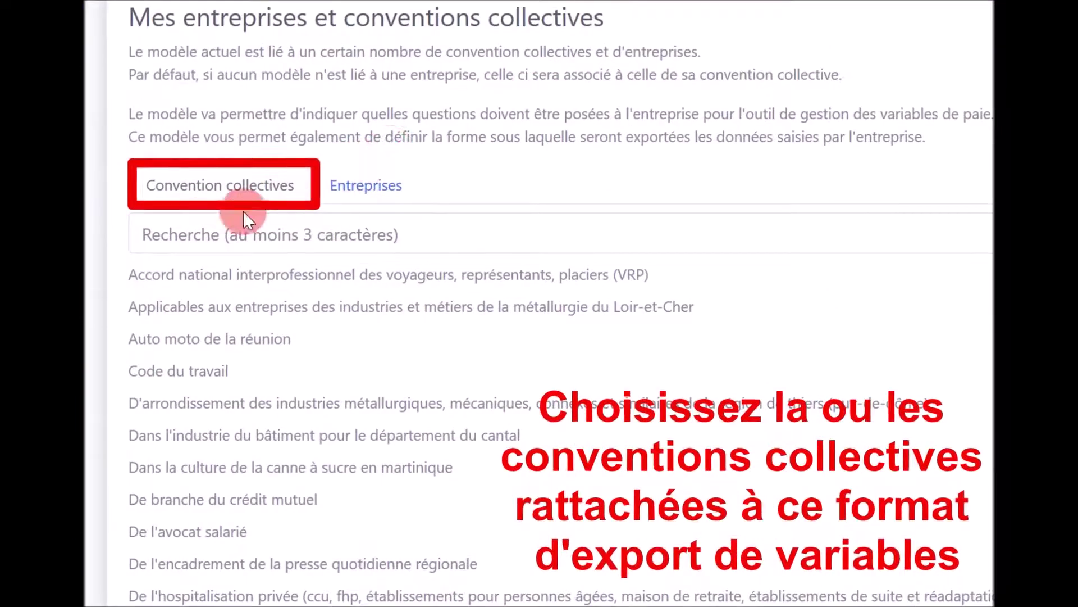
Search the collective agreements for "hotel" and attach "Nationale des hôtels, cafés, restaurants (hcr)" to the model
left_click(142, 235)
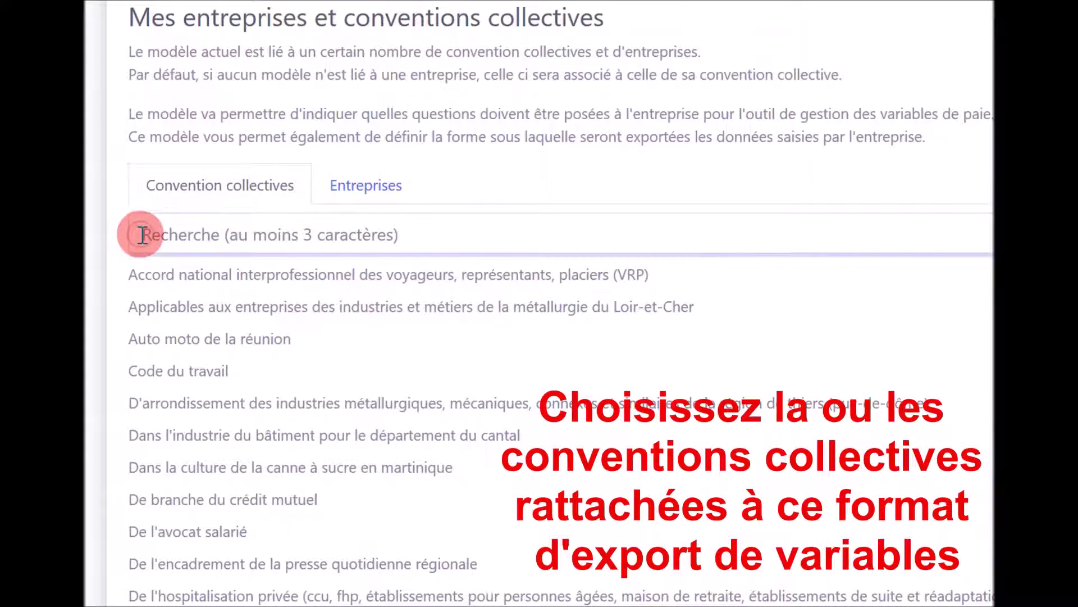
type("h")
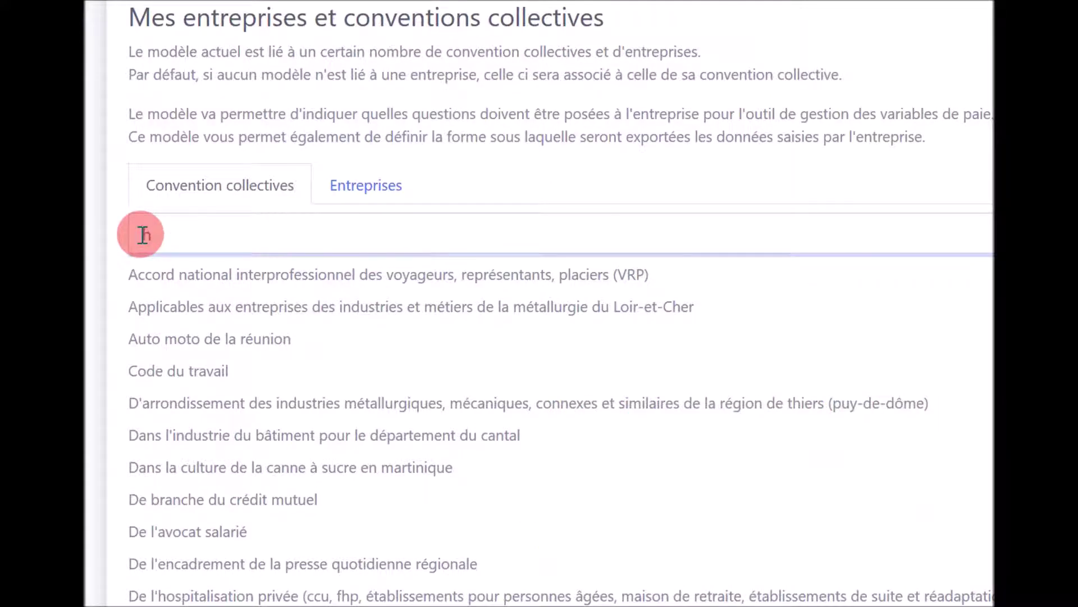
type("otel")
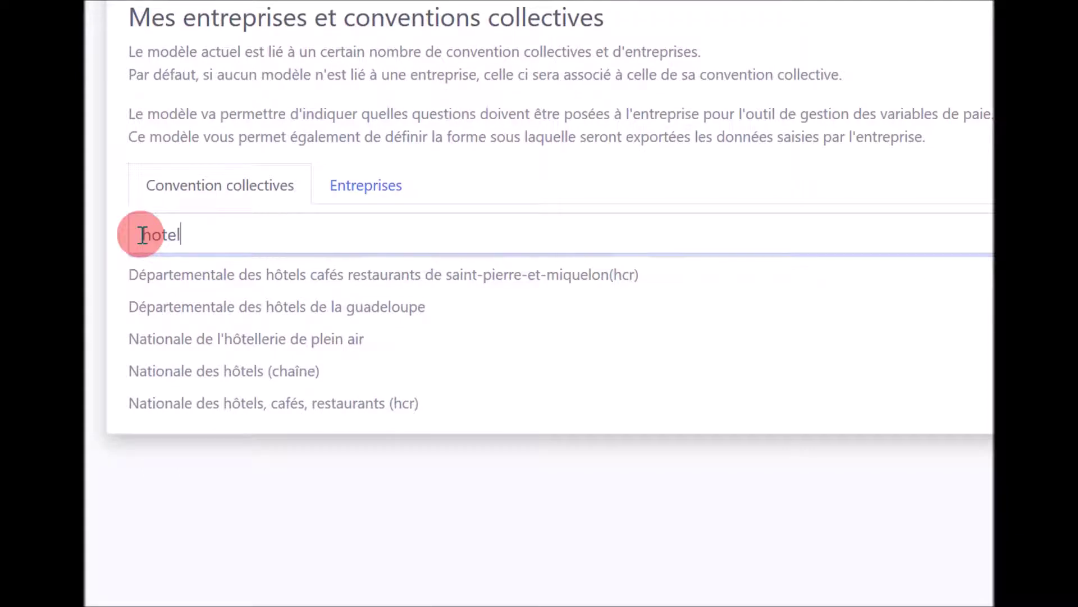
mouse_move(138, 403)
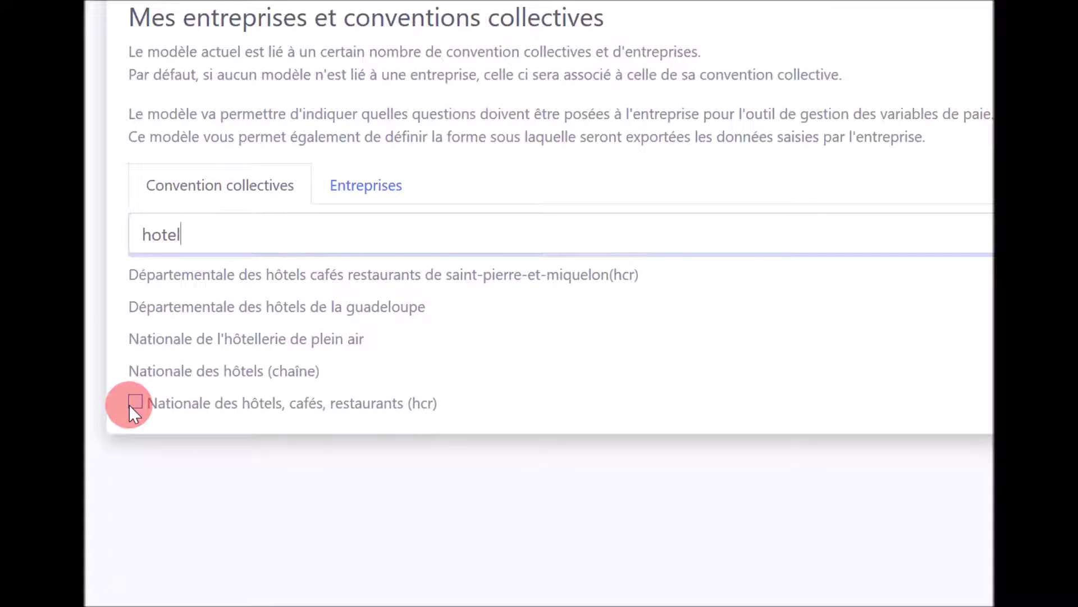
left_click(140, 400)
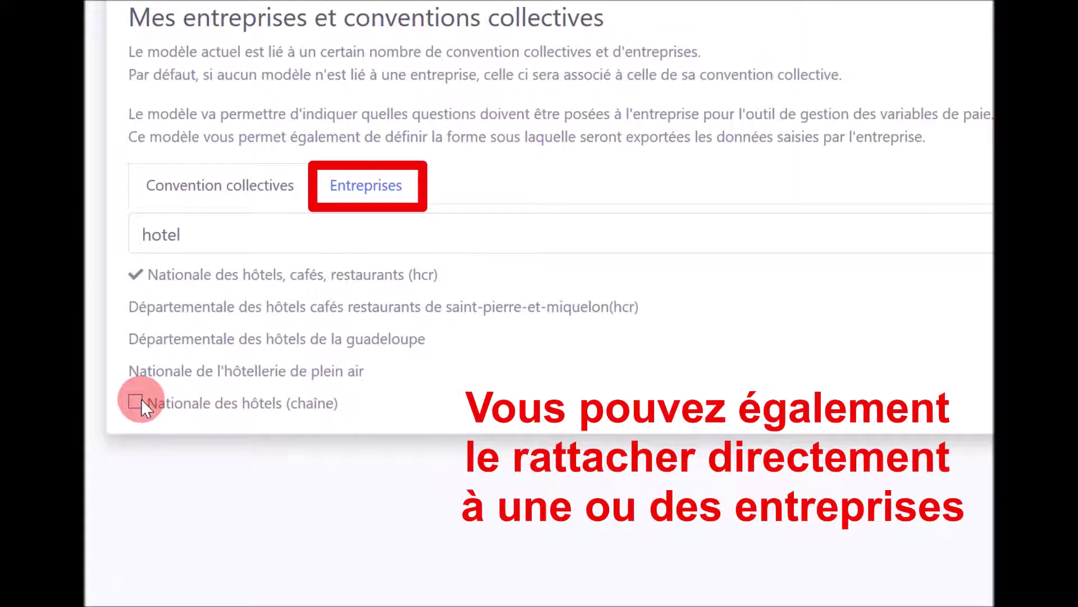
View the companies available for direct attachment and save the model's collective agreement links
left_click(373, 188)
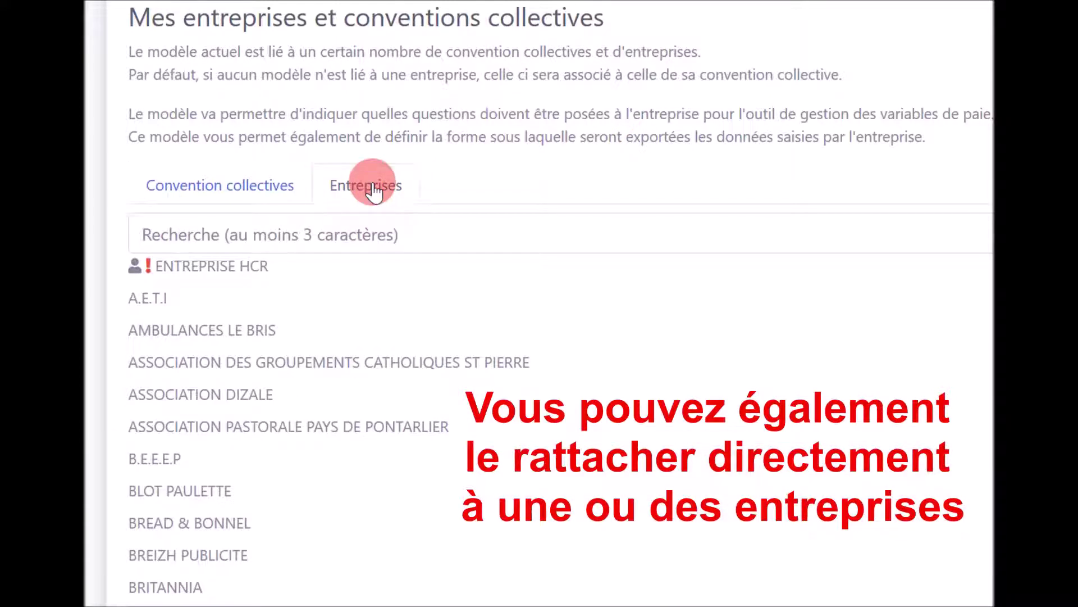
mouse_move(328, 274)
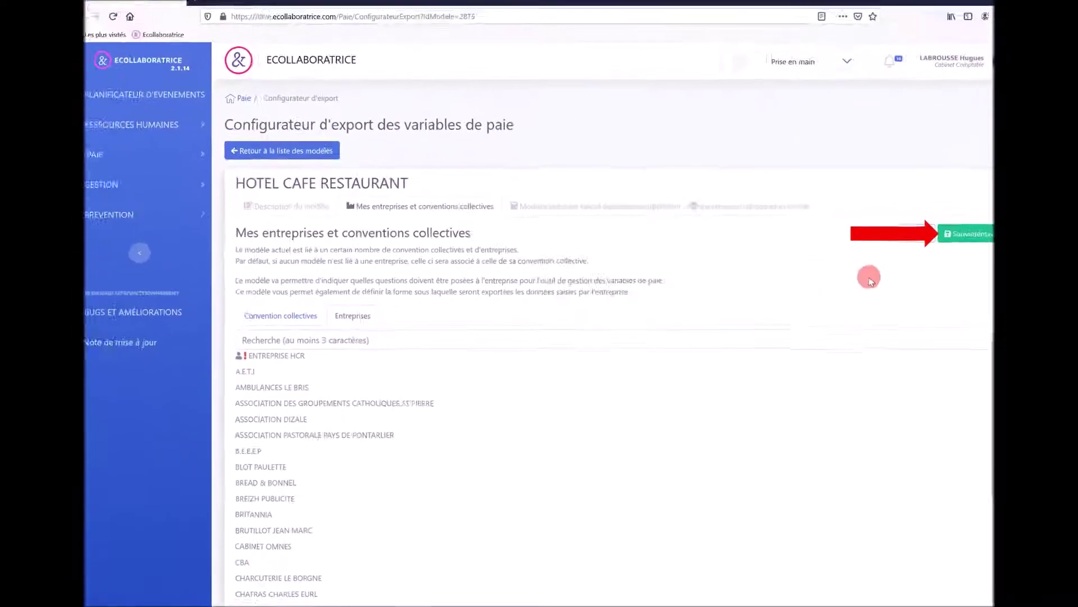
left_click(975, 236)
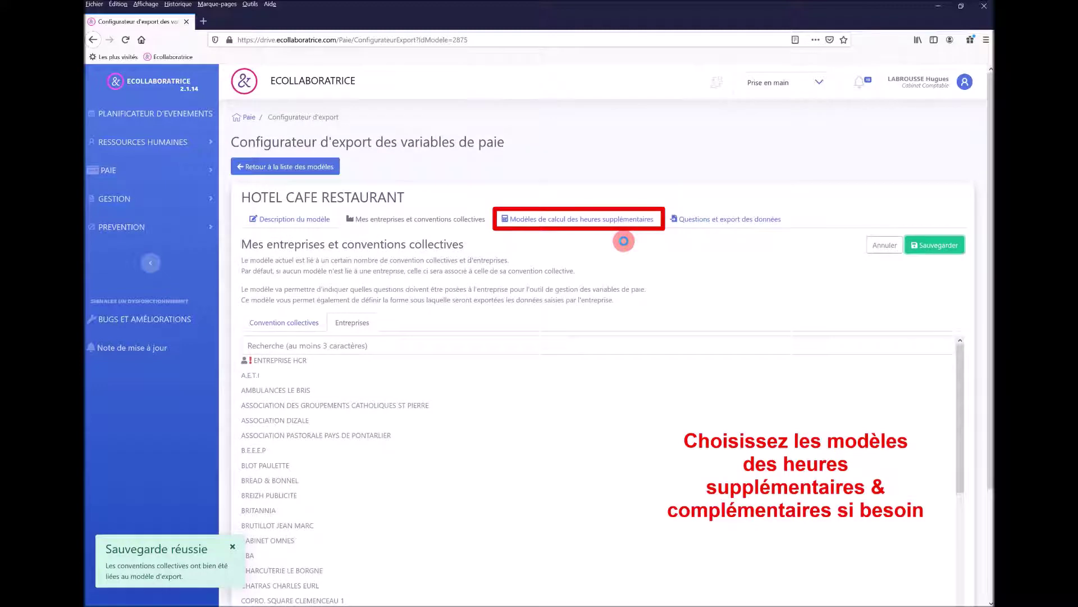
Set the global hour calculation models to HEURES COMPLEMENTAIRES (LEGAL) and HEURES SUPPLEMENTAIRES (LEGAL), and save them
left_click(557, 219)
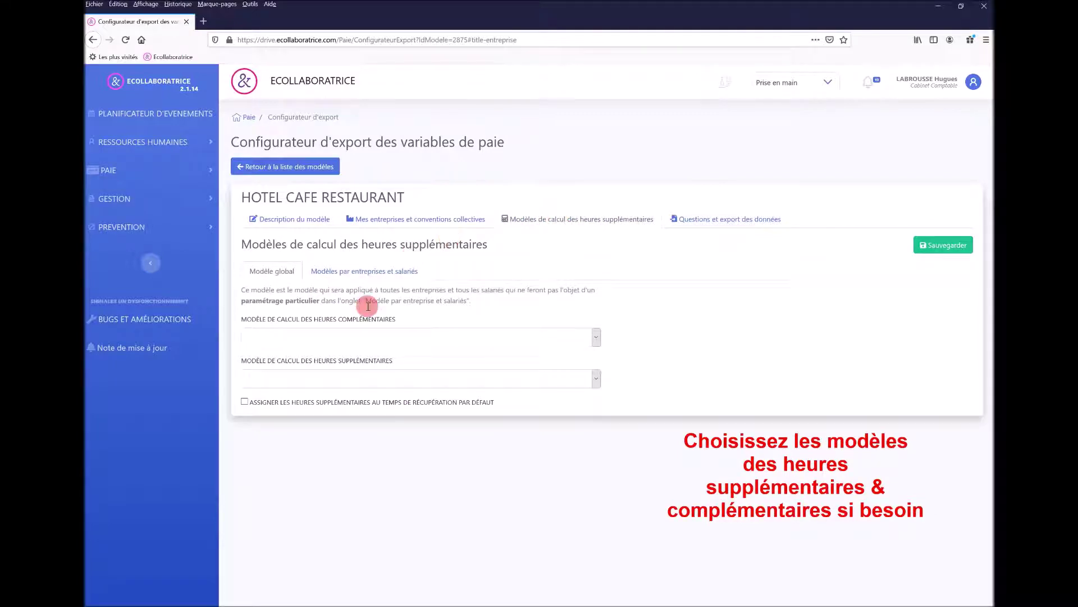
left_click(354, 340)
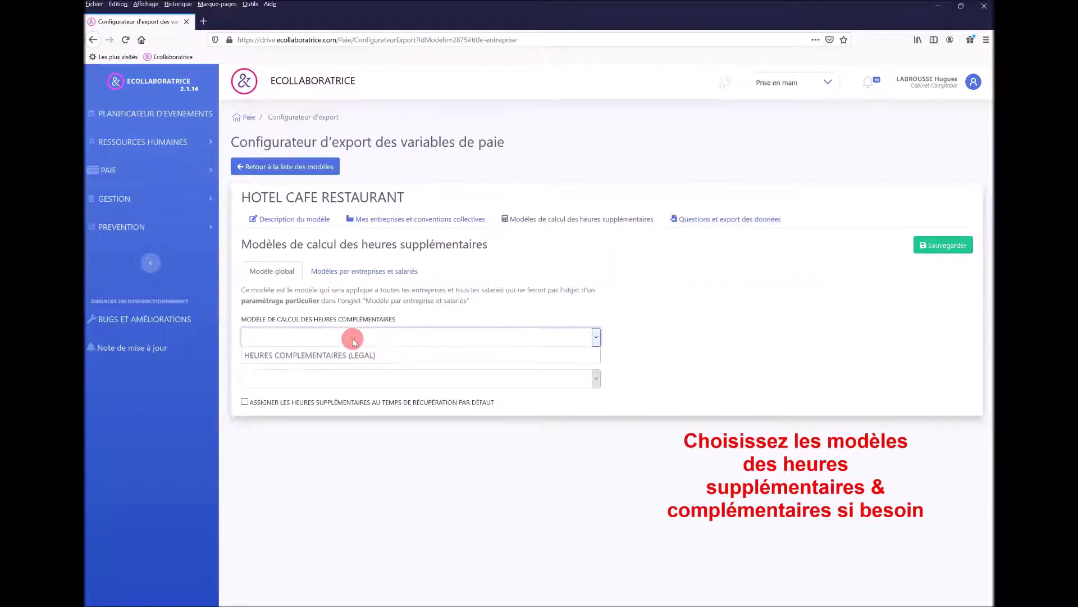
left_click(345, 355)
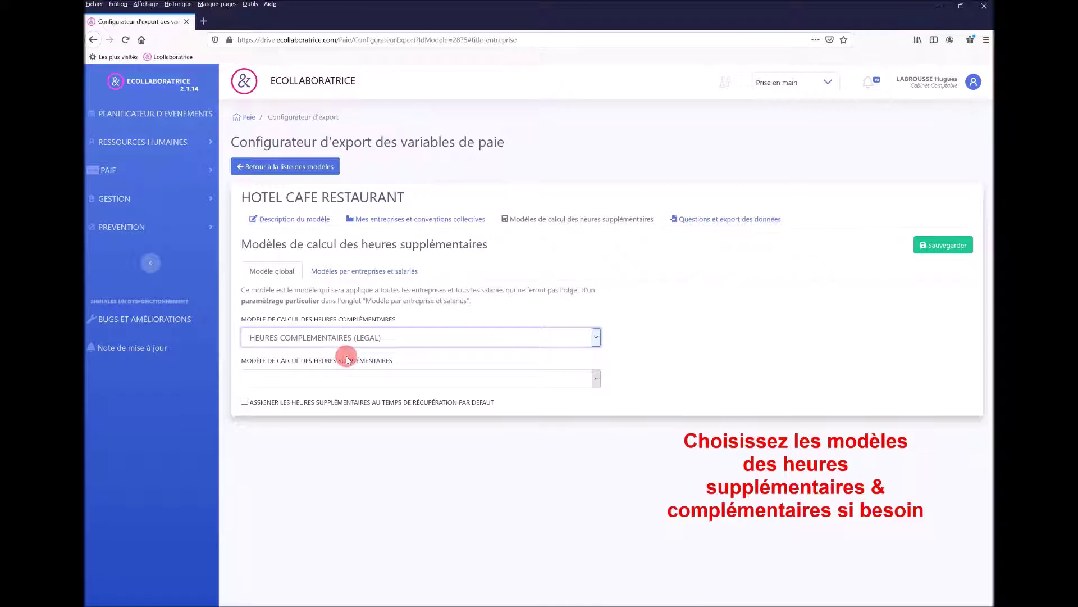
left_click(340, 379)
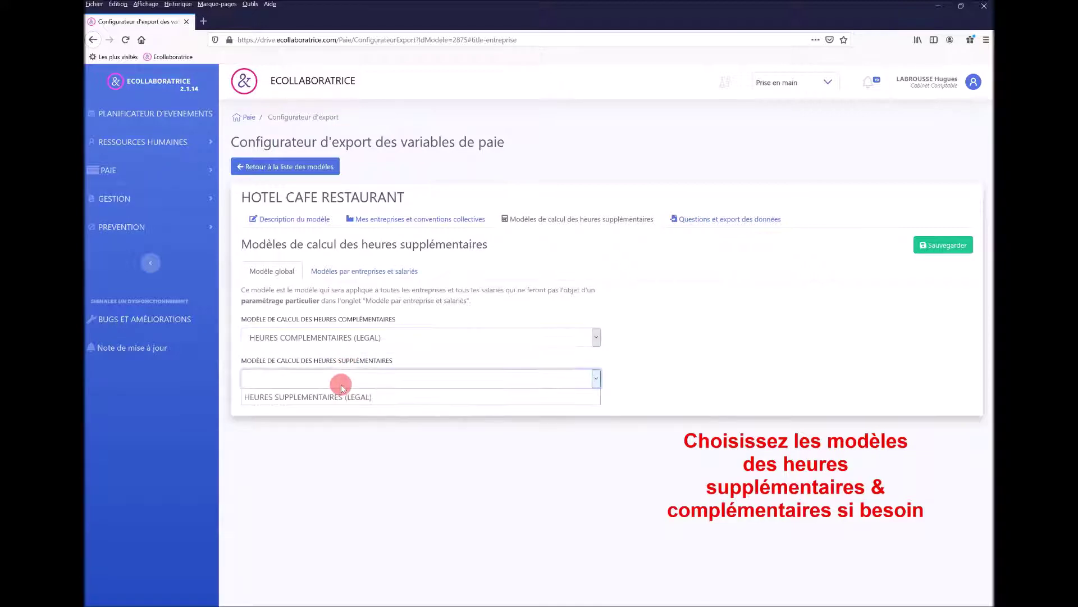
left_click(338, 397)
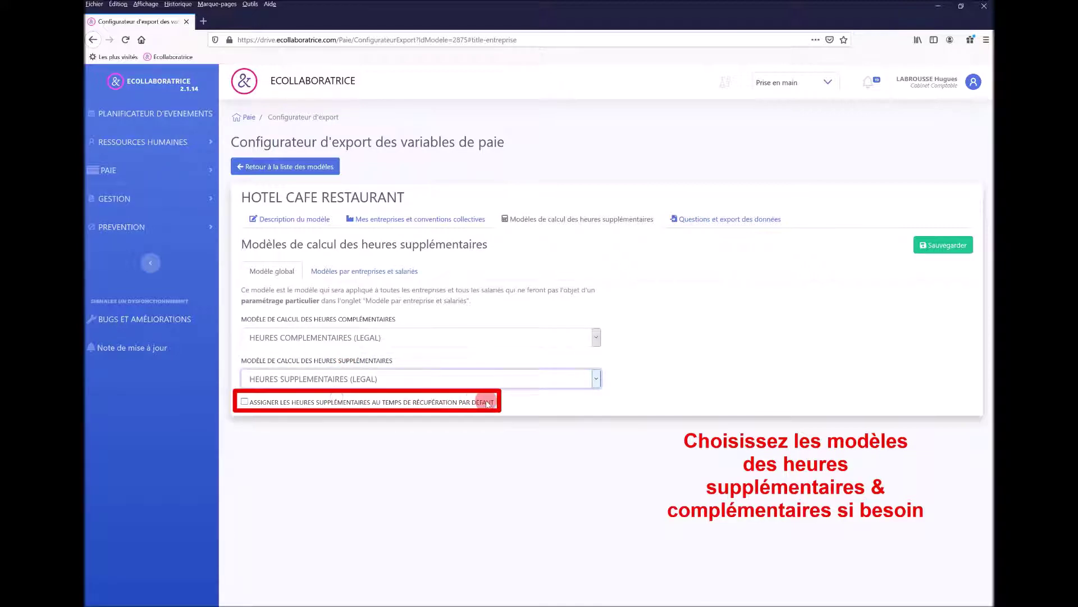
left_click_drag(487, 403, 249, 404)
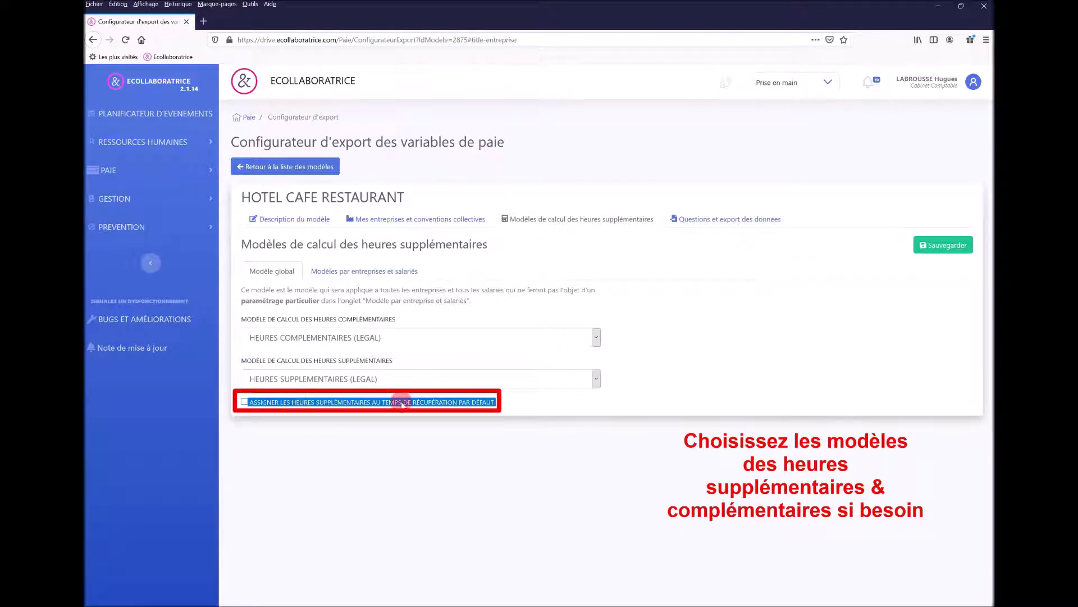
left_click(523, 402)
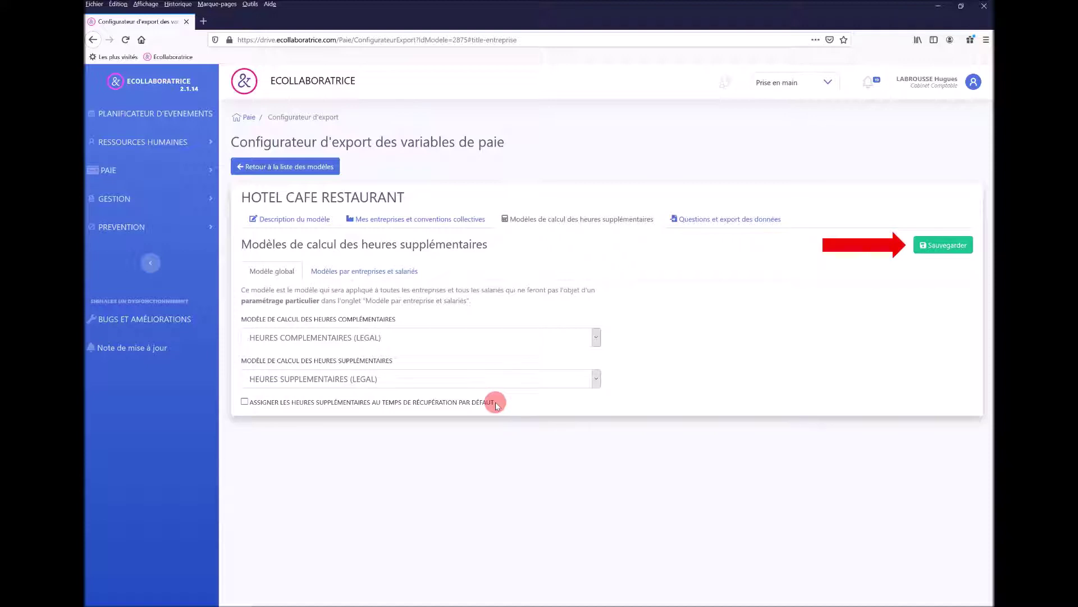
left_click(942, 246)
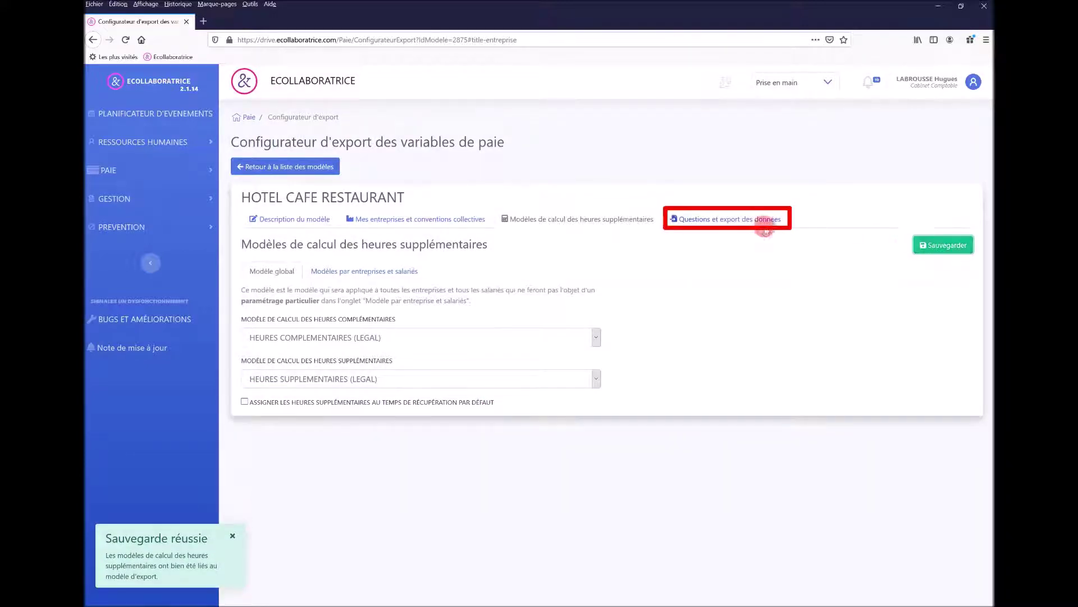
In the model's question list, select the Heures complémentaires 110 % and 125 % and Heures supplémentaires 125 % and 150 % questions
left_click(706, 219)
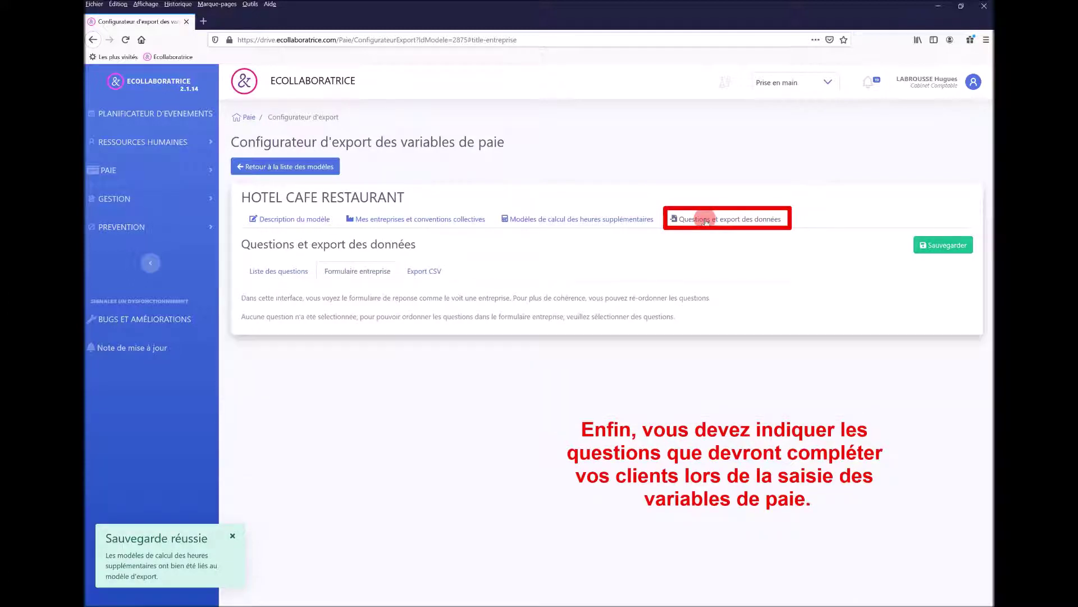
left_click(277, 272)
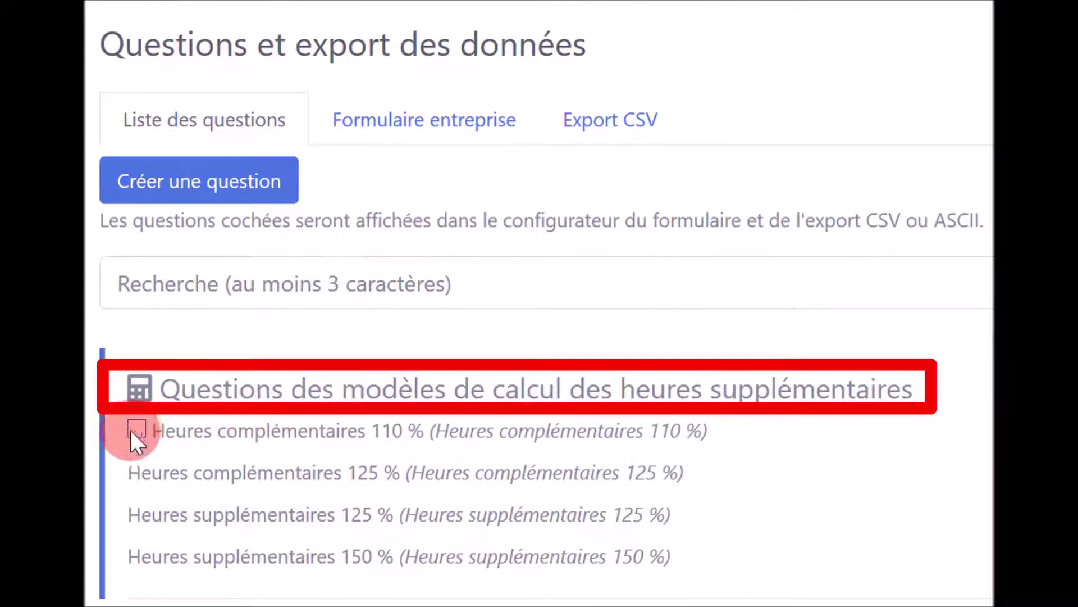
left_click(146, 427)
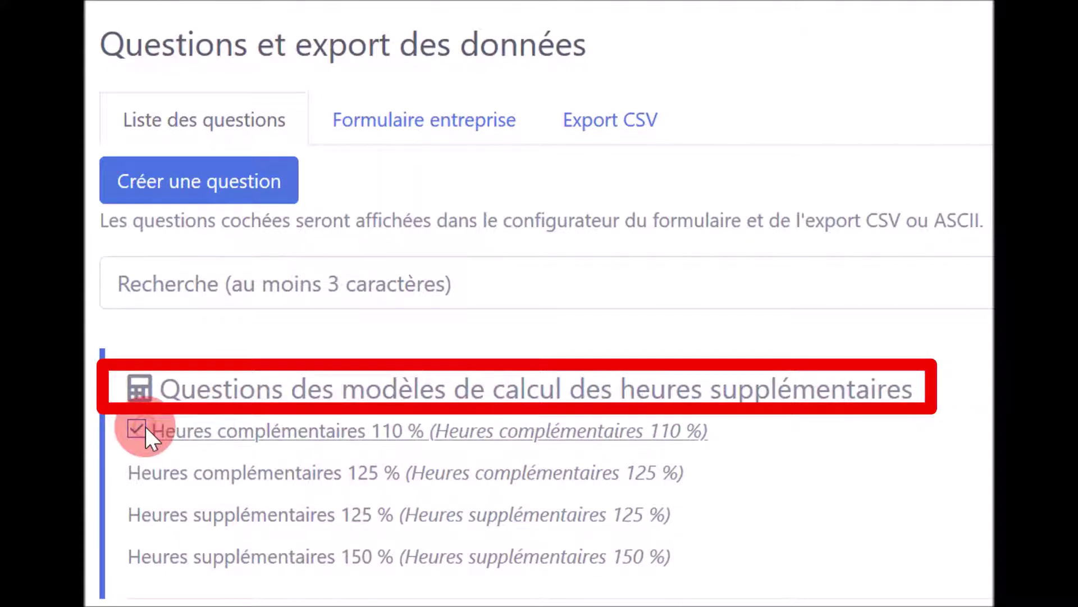
left_click(139, 473)
left_click(132, 511)
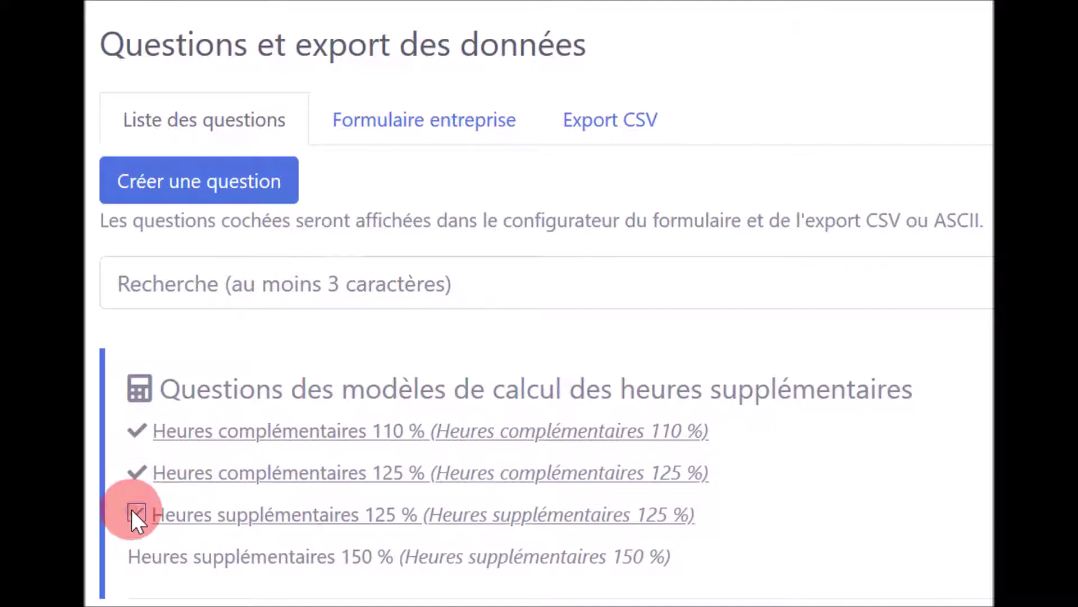
left_click(138, 555)
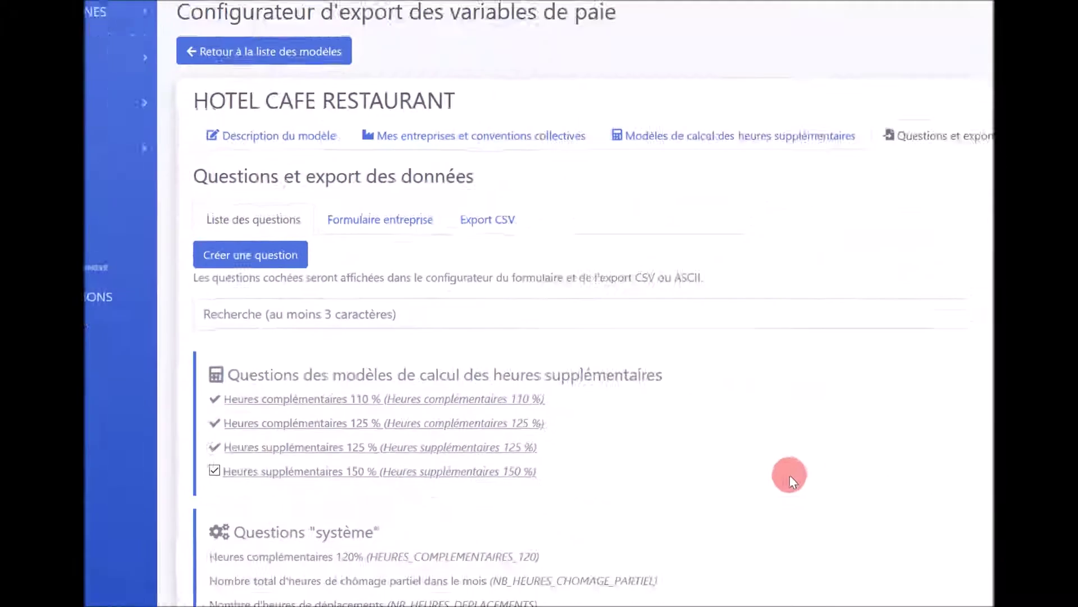
Search the question list for "Tick" and select the Nombre de tickets restaurant question
scroll(792, 480, "down", 10)
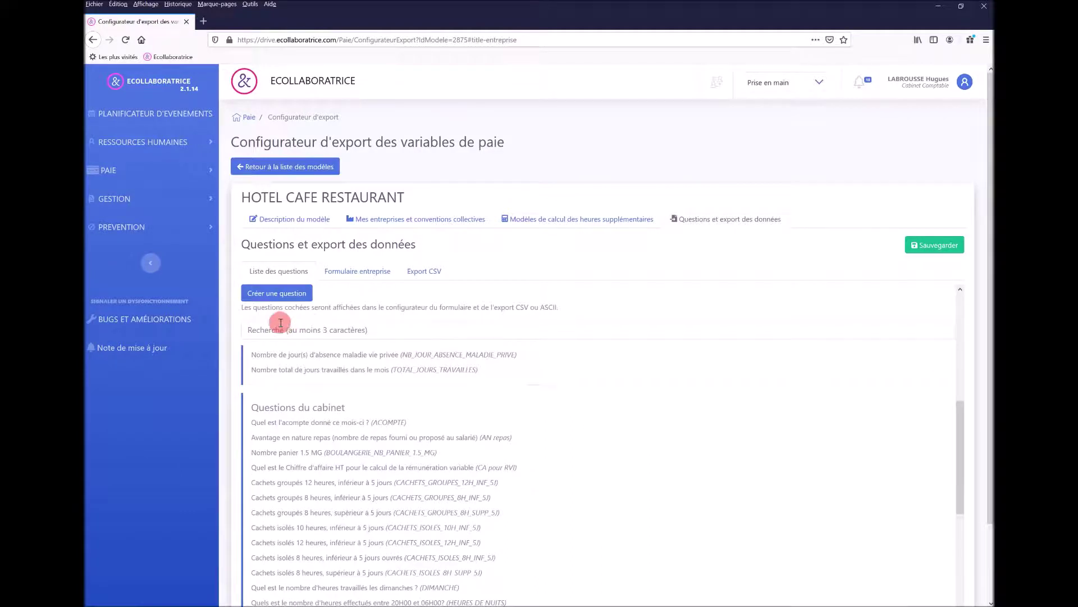
left_click(259, 327)
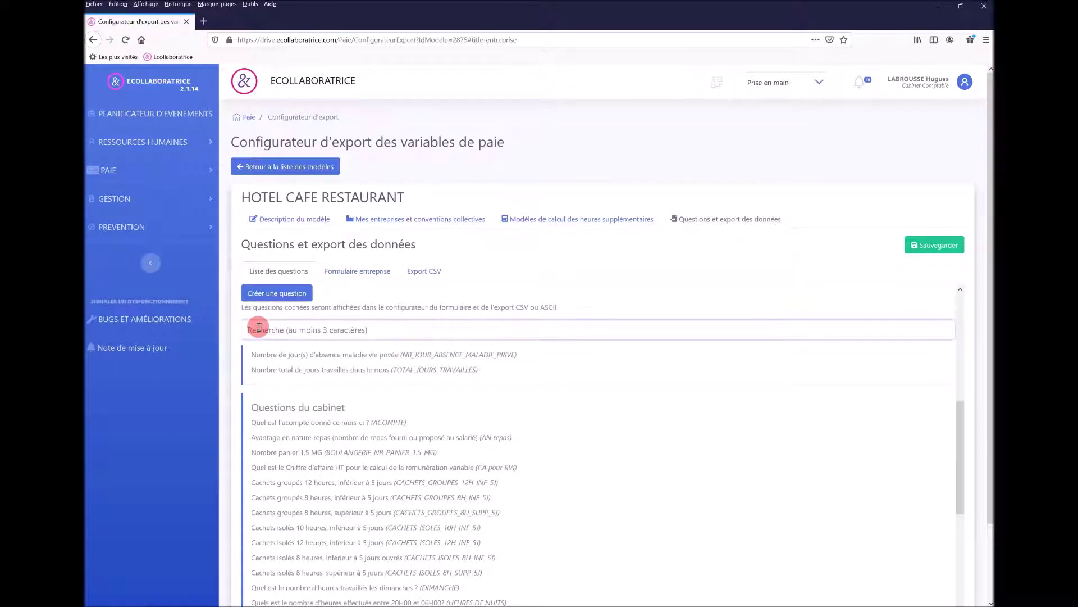
type("Tick")
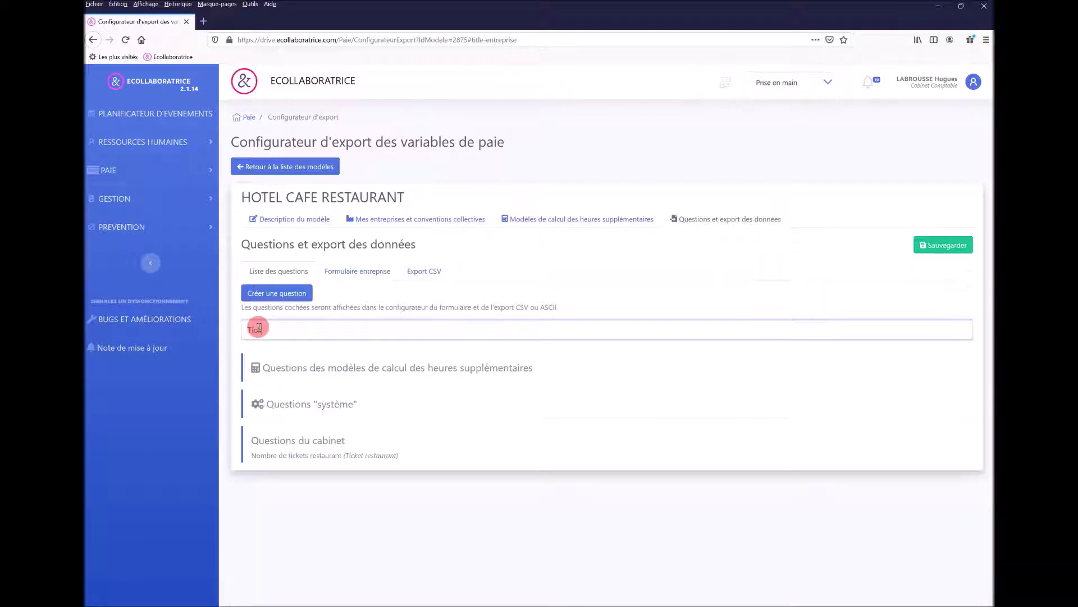
left_click(254, 455)
left_click(254, 455)
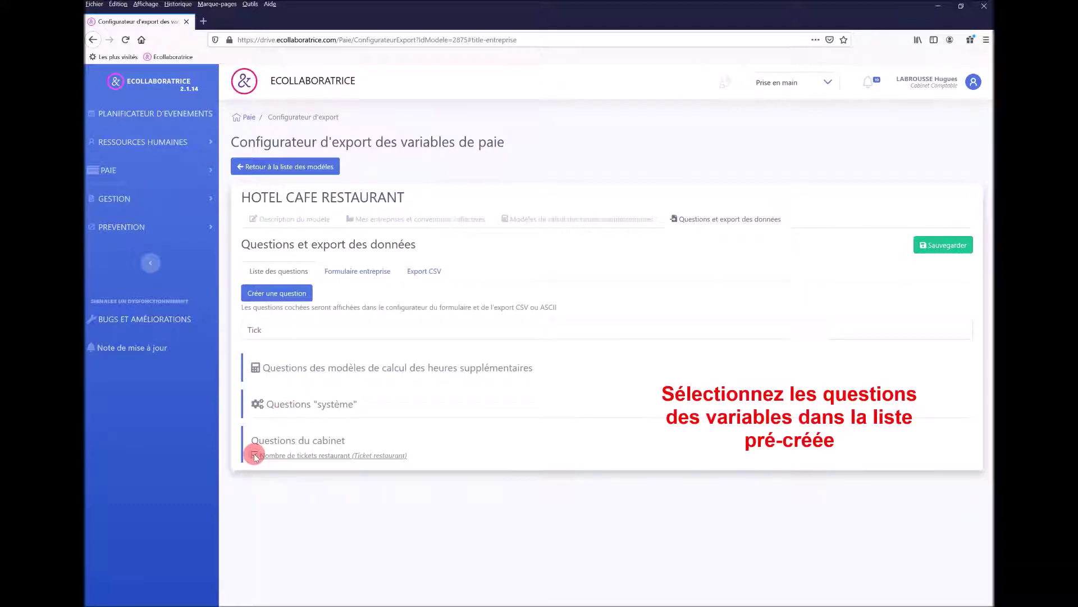
Search the questions for "Acompte" and "prime", selecting Quel est l'acompte donné ce mois-ci ? and Prime exceptionnelle
left_click_drag(274, 330, 209, 329)
type("Acompte")
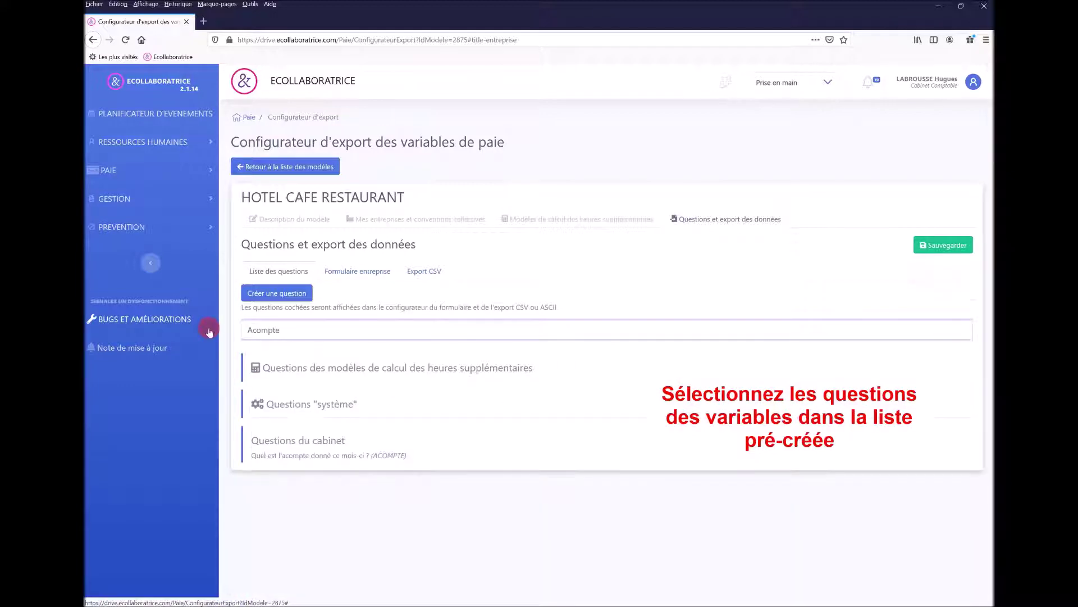
left_click(255, 455)
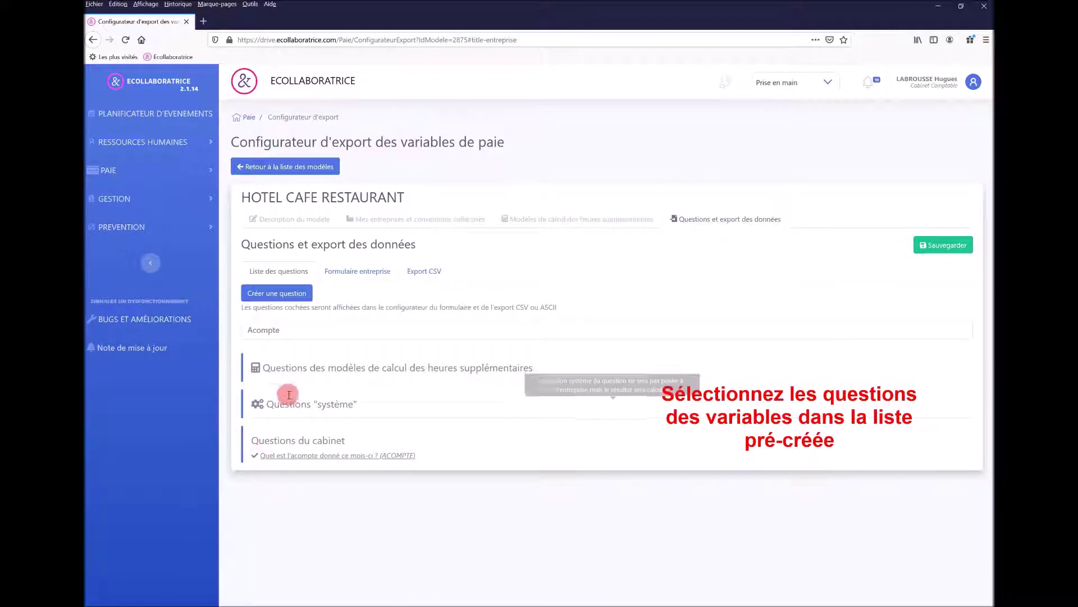
left_click_drag(289, 330, 215, 329)
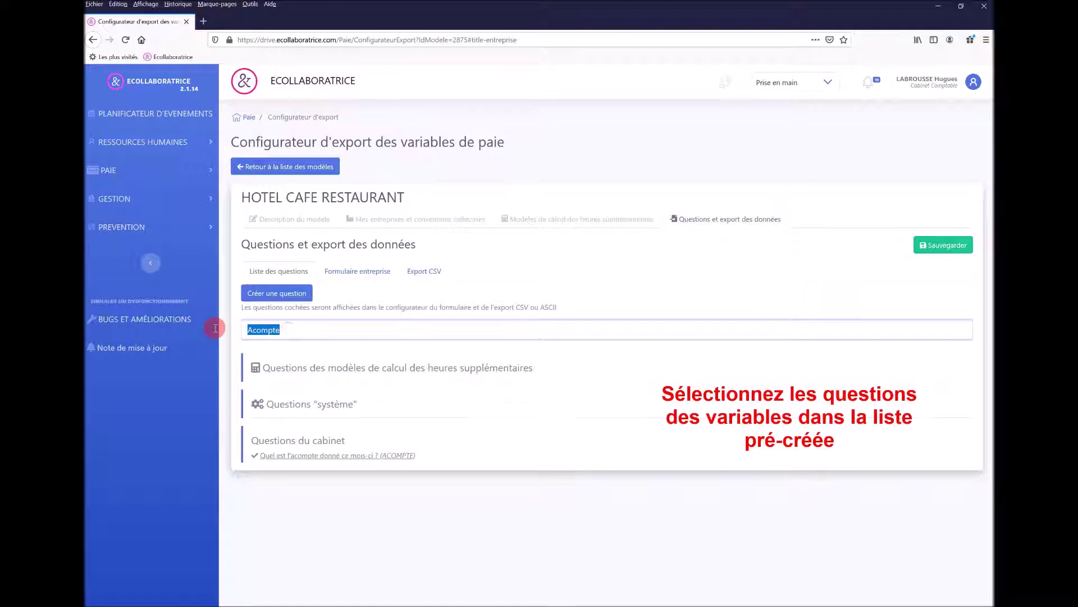
type("prime")
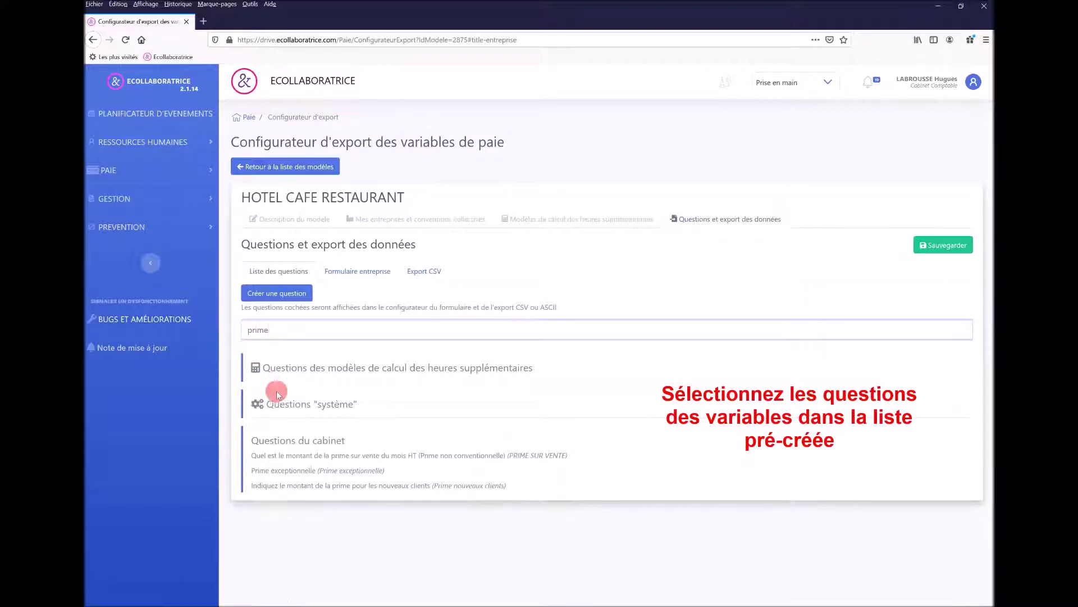
mouse_move(272, 476)
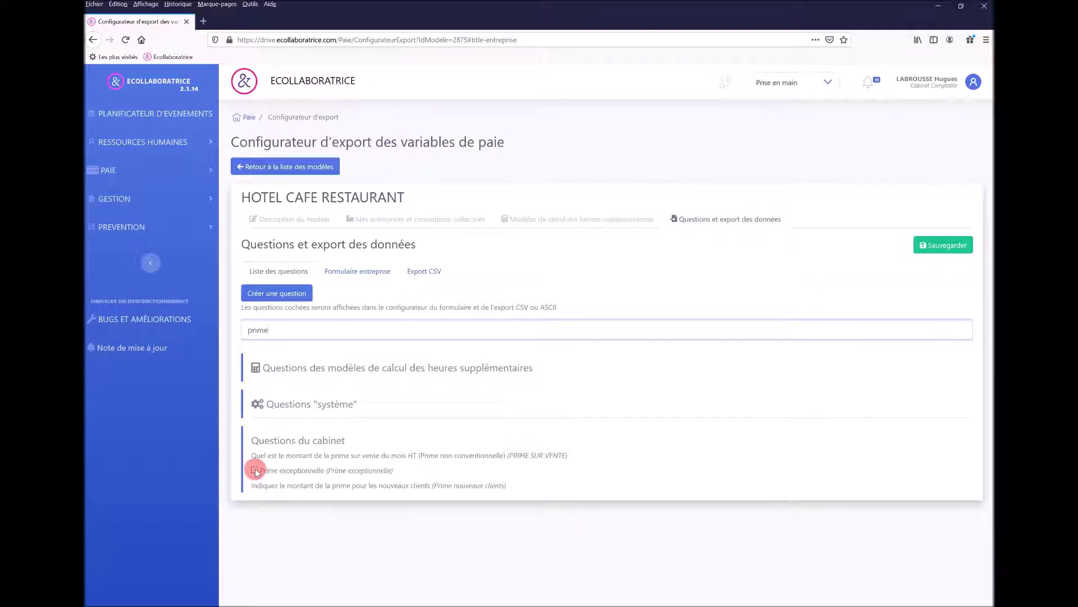
left_click(255, 470)
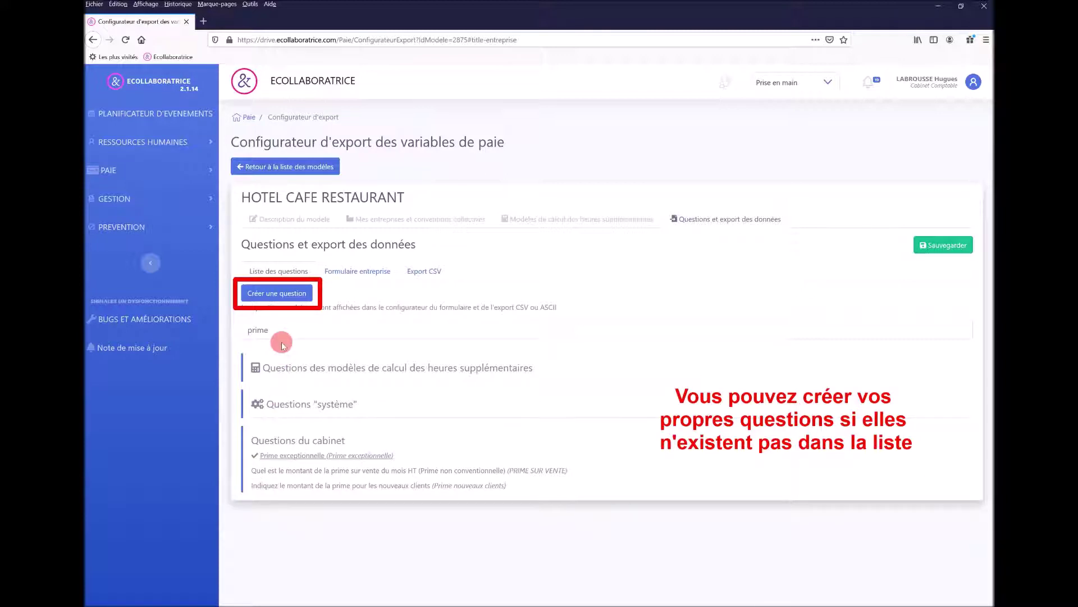
Create a question named "Prime Service Terrasse" with the displayed text "Indiquez le montant de la Prime du Service en Terrasse"
left_click(275, 293)
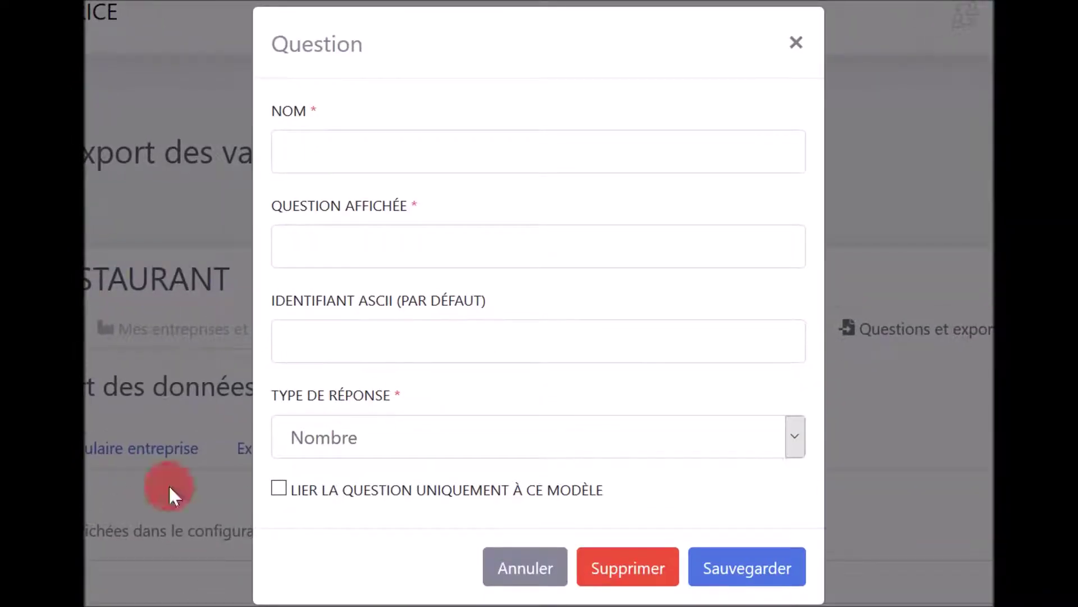
left_click(308, 150)
type("Prime")
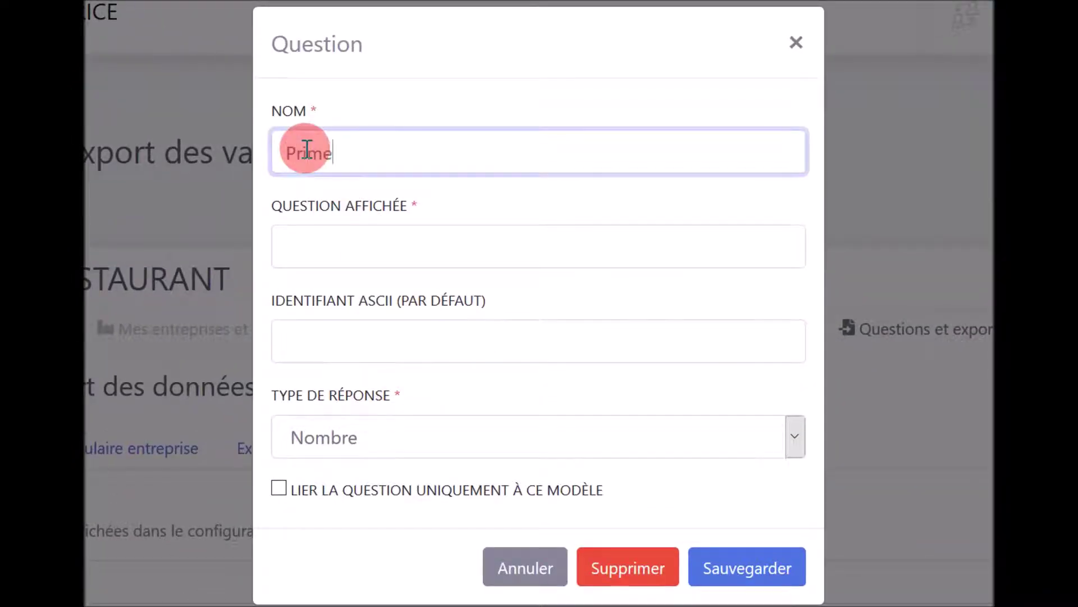
type(" Service Terrasse")
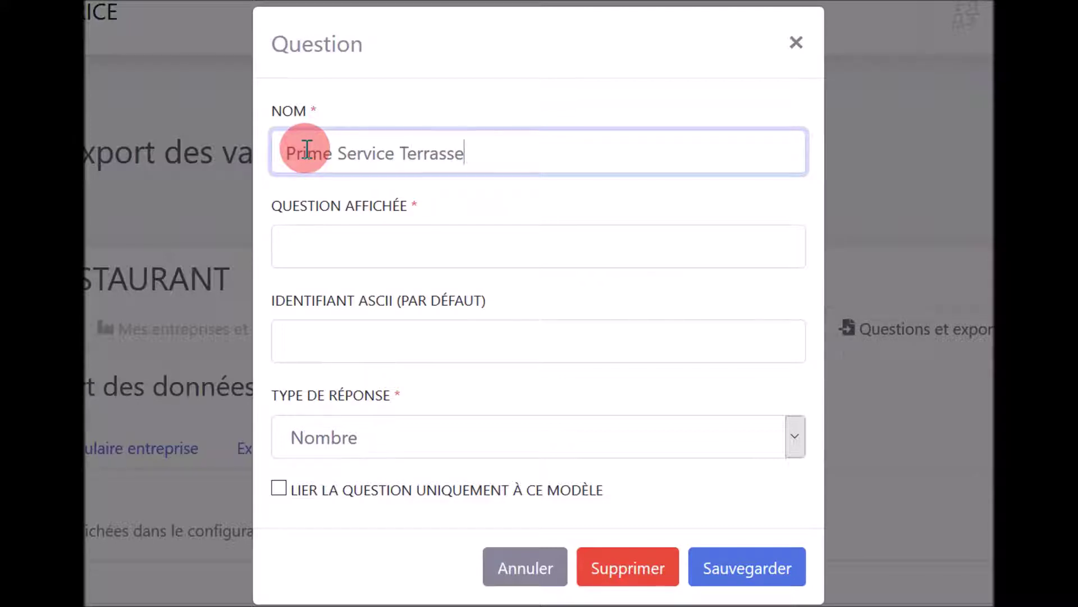
left_click(279, 247)
type("In")
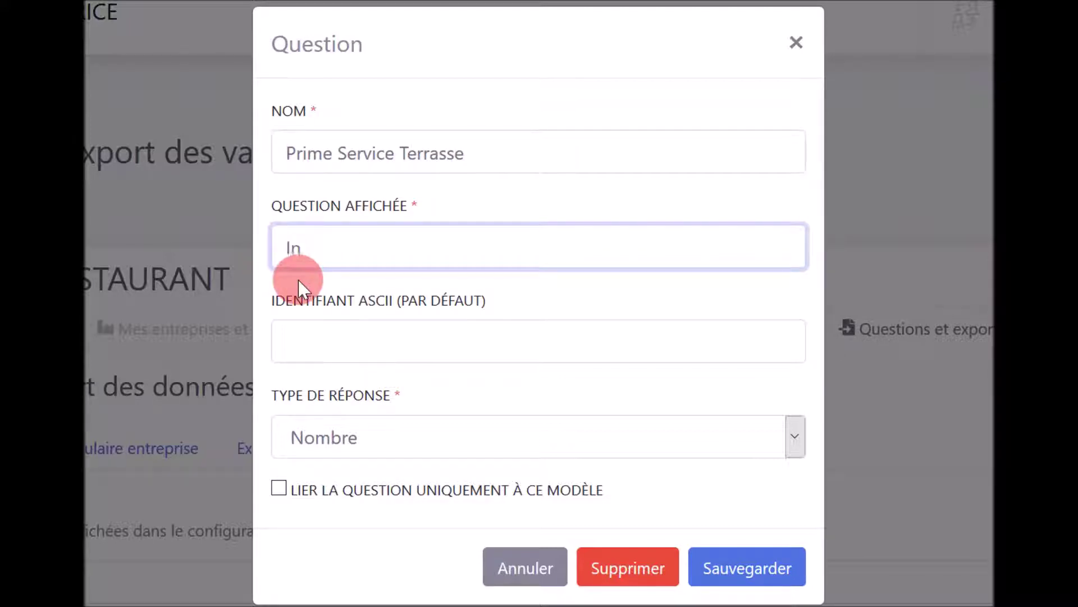
type("diquez le montant de la Prime du Service en Terrasse")
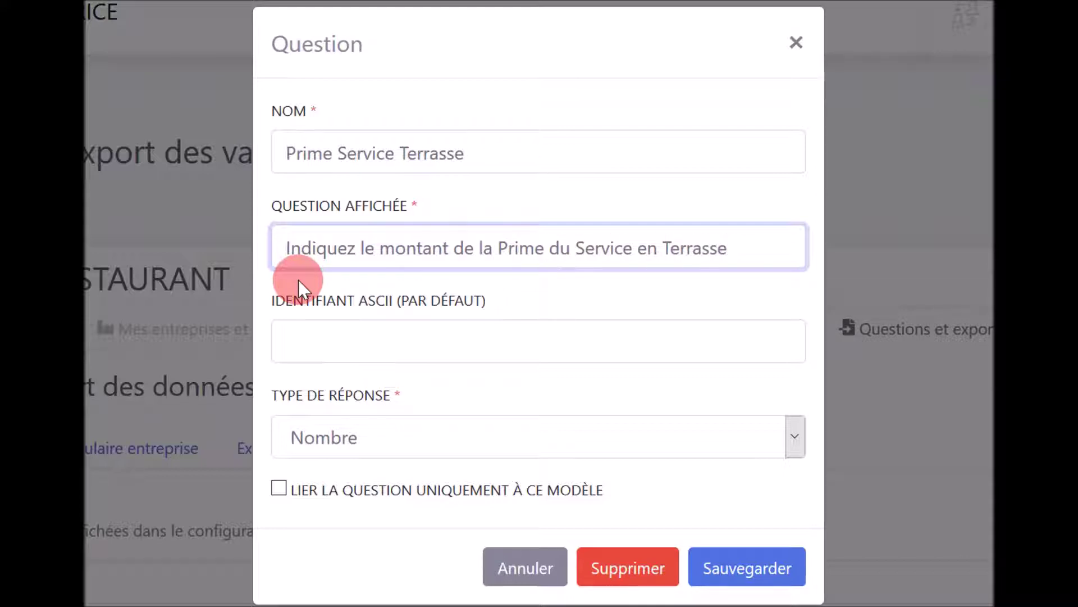
Leave the new question's ASCII identifier empty, set its answer type to Nombre, and save it
left_click(300, 342)
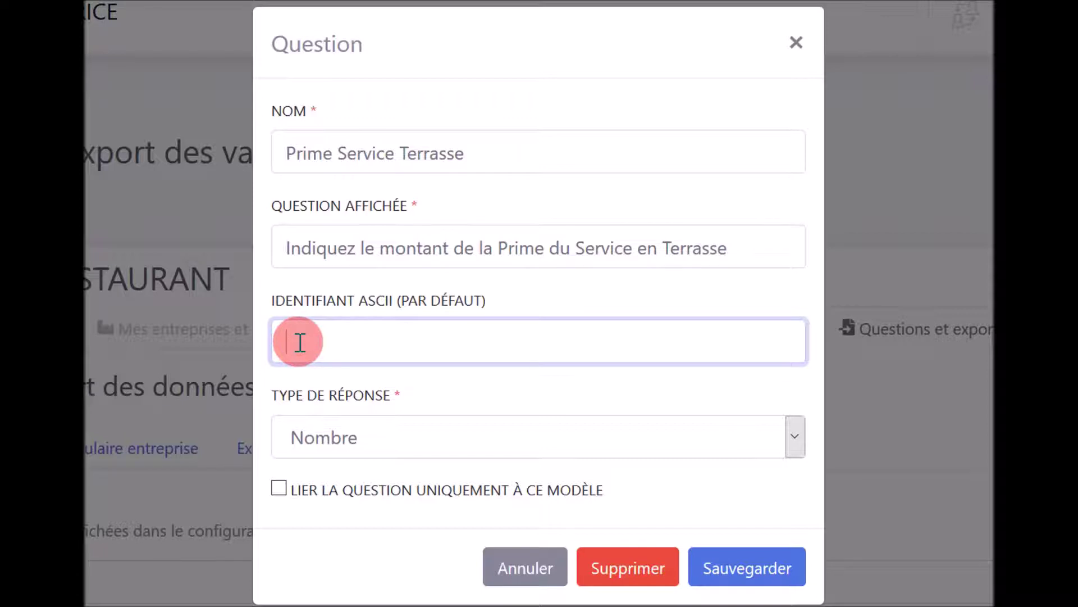
left_click(794, 434)
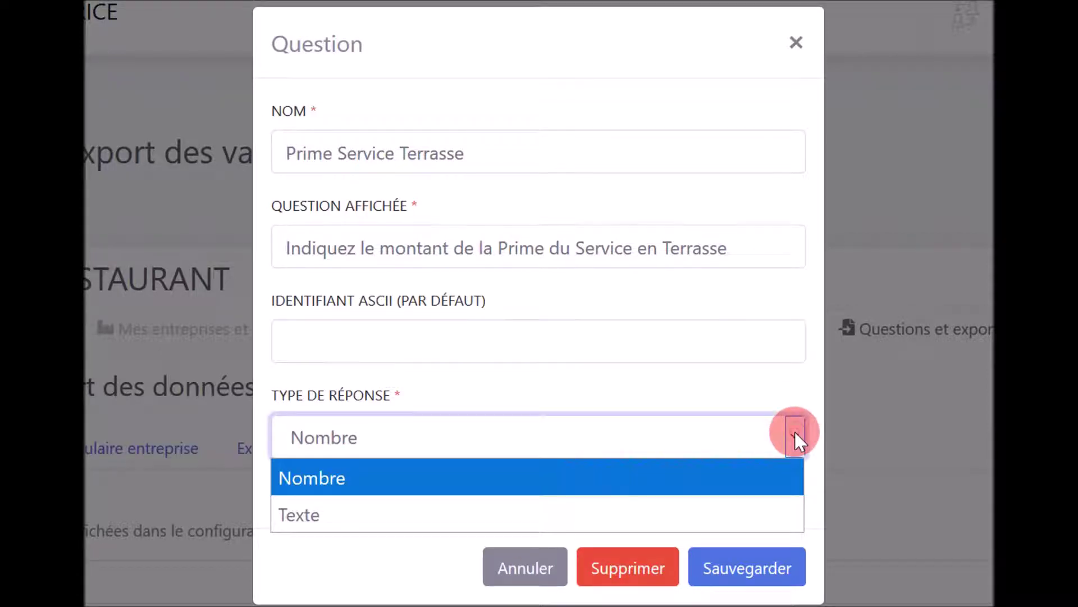
left_click(713, 478)
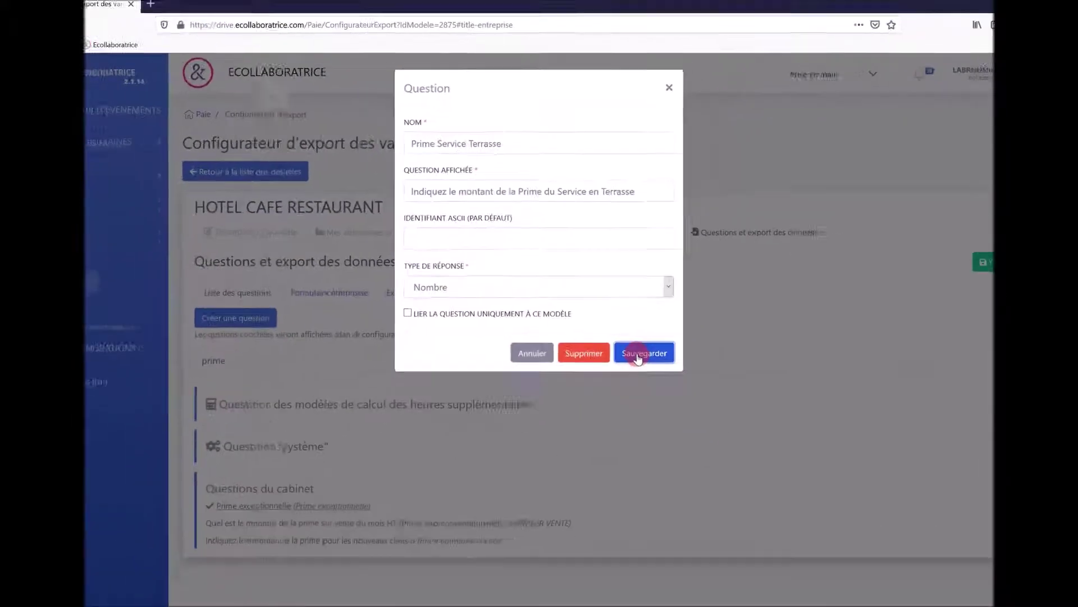
left_click(638, 355)
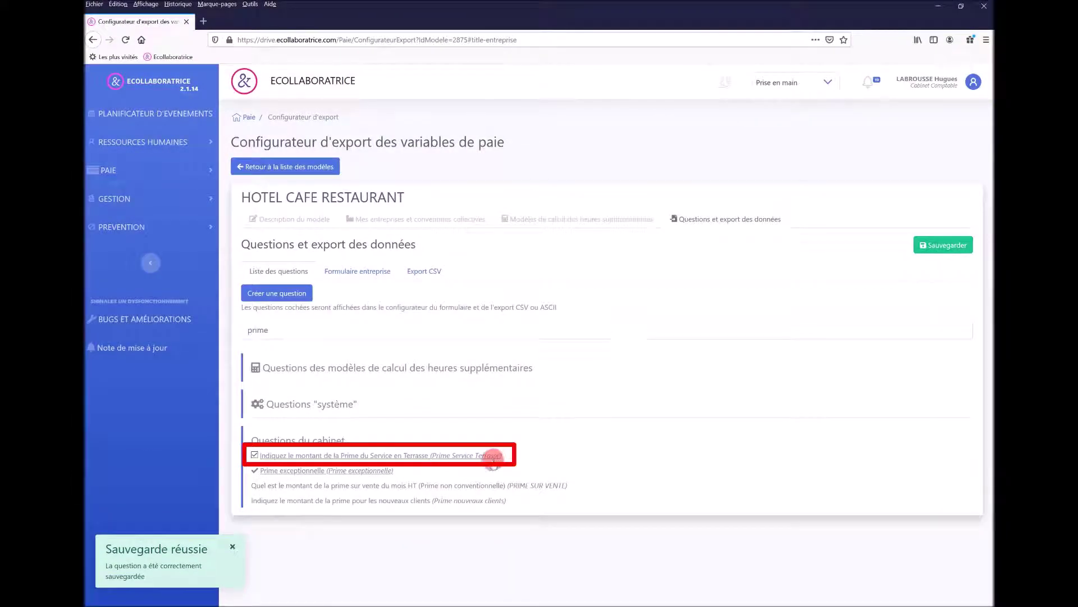
left_click_drag(494, 459, 254, 454)
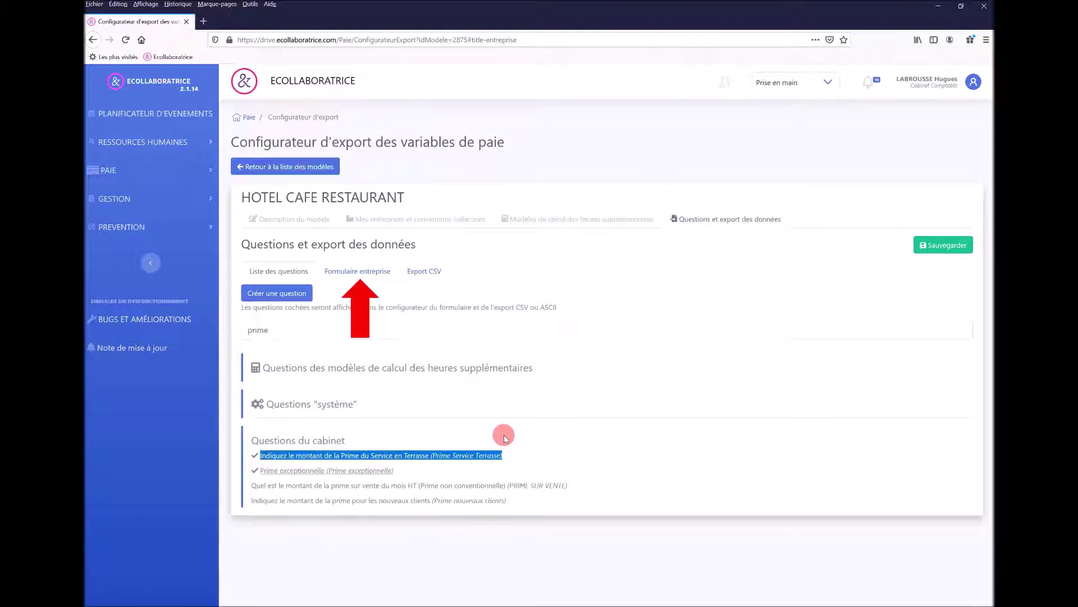
In the company form, move the acompte question to the end and the Service en Terrasse bonus question above Prime exceptionnelle
left_click(369, 273)
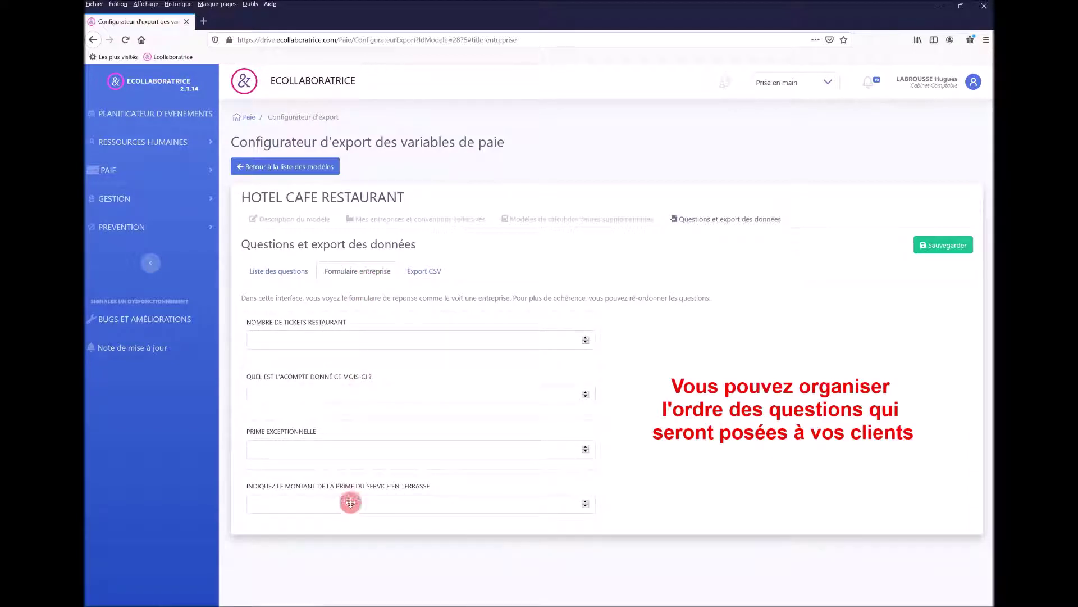
left_click_drag(319, 397, 309, 503)
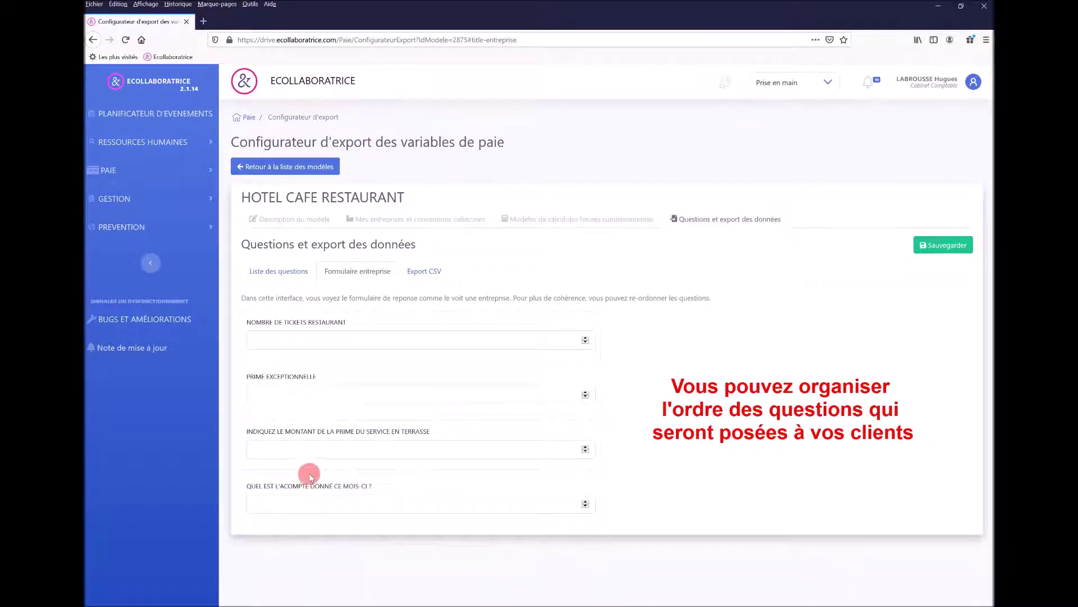
mouse_move(309, 452)
left_mouse_down()
mouse_move(306, 390)
mouse_move(302, 447)
left_mouse_up()
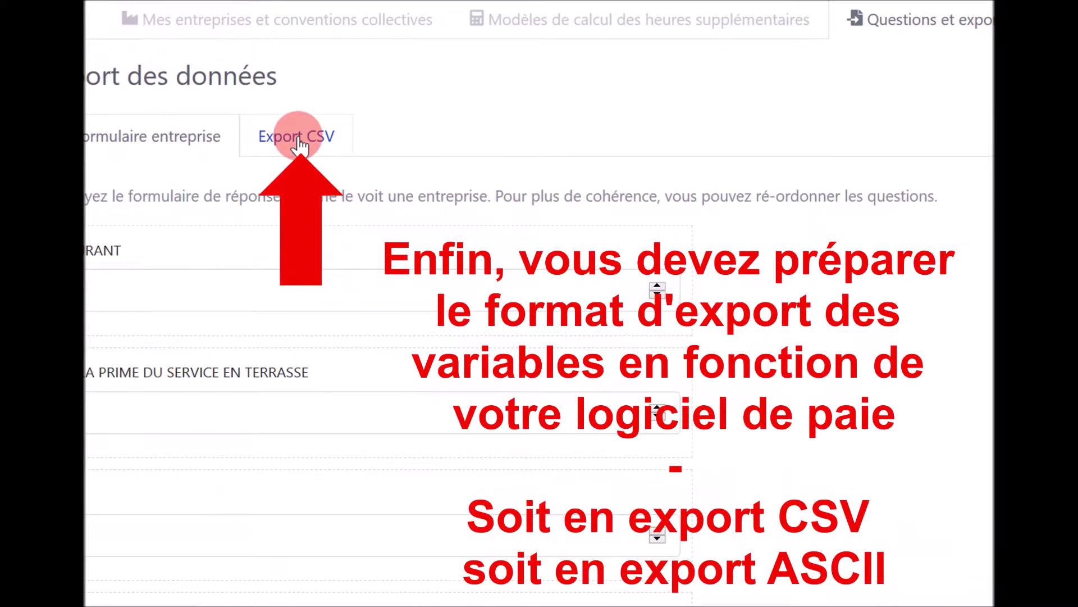
Reorder the CSV export columns so that Prime Service Terrasse and Prime exceptionnelle come before Ticket restaurant
left_click(300, 145)
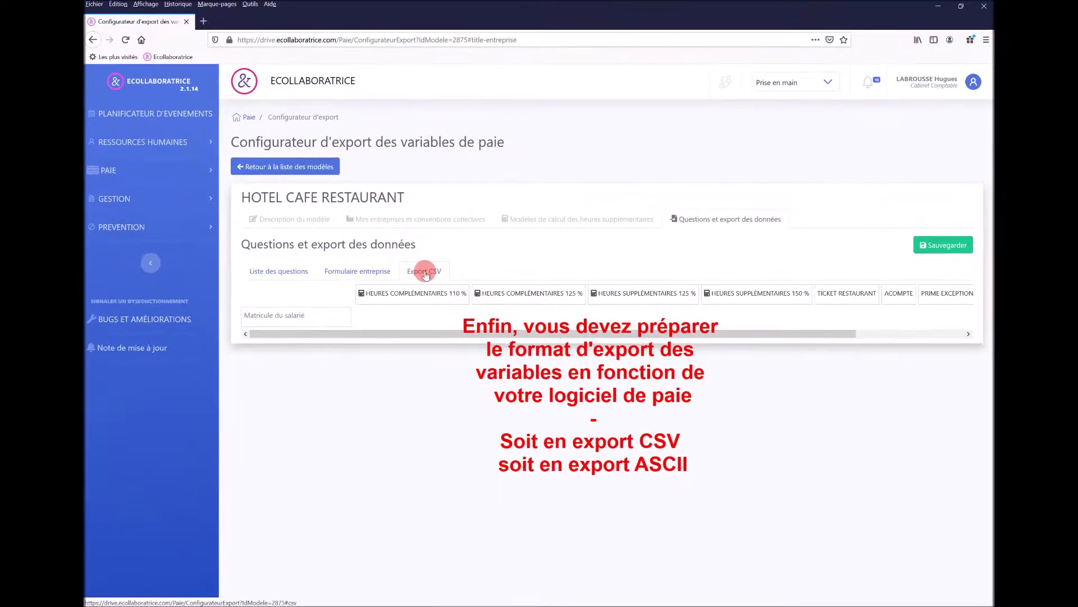
left_click_drag(421, 334, 544, 335)
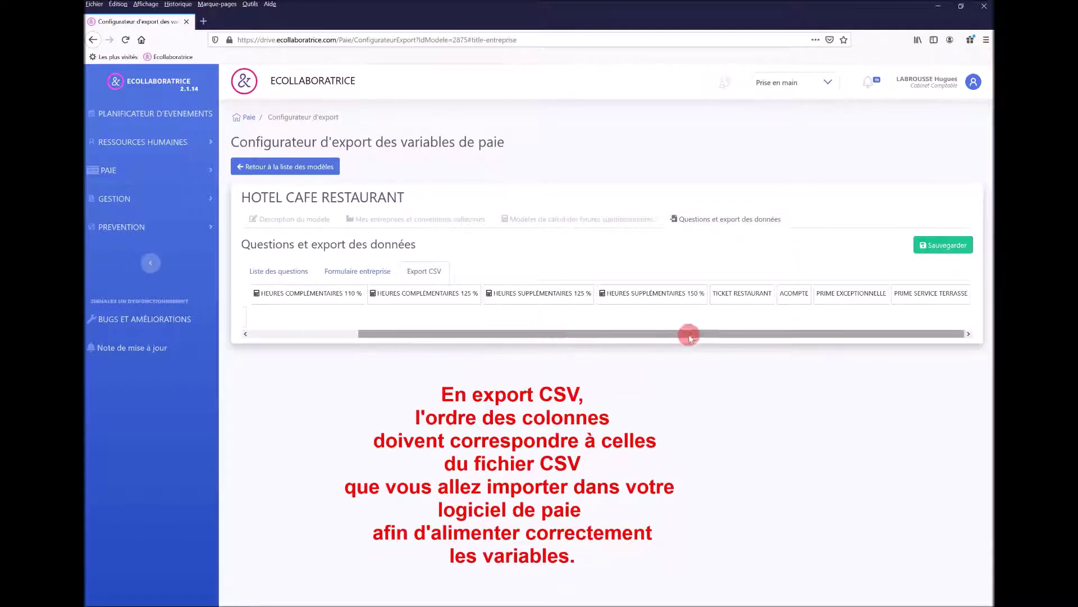
left_click_drag(833, 293, 758, 297)
left_click_drag(935, 292, 743, 296)
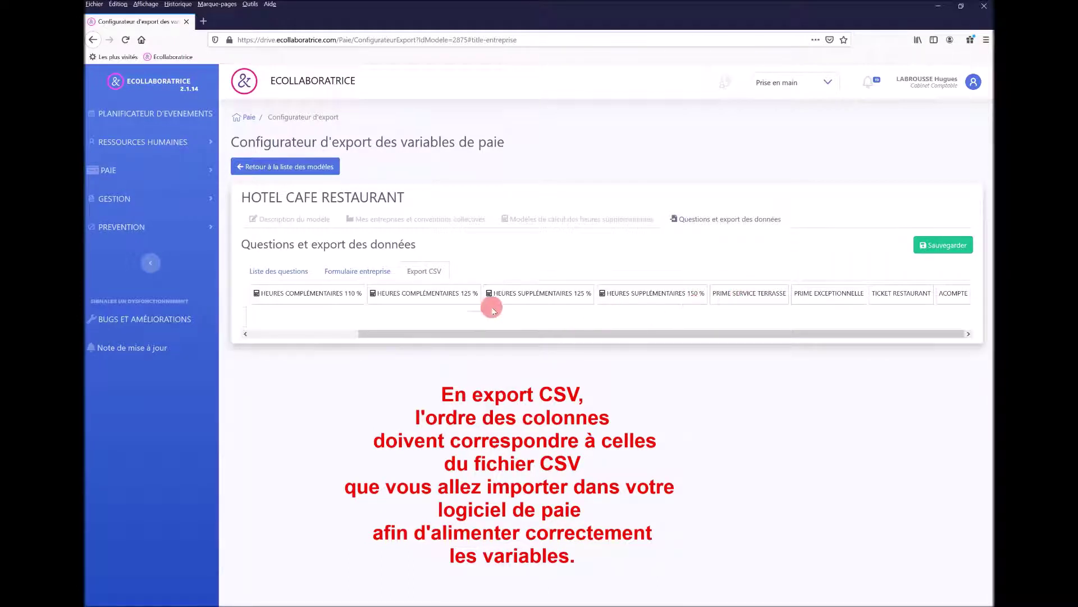
left_click_drag(412, 296, 331, 301)
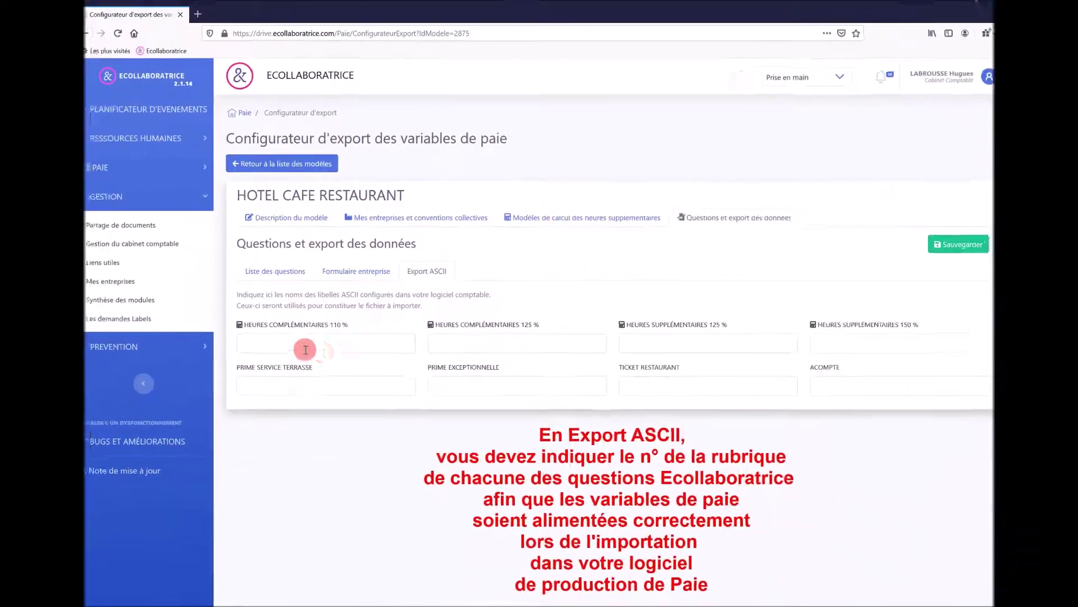
Set the ASCII export labels to "Rubrique 110" for Heures complémentaires 110 % and "Rubrique Prime Excpt." for Prime exceptionnelle
left_click(251, 343)
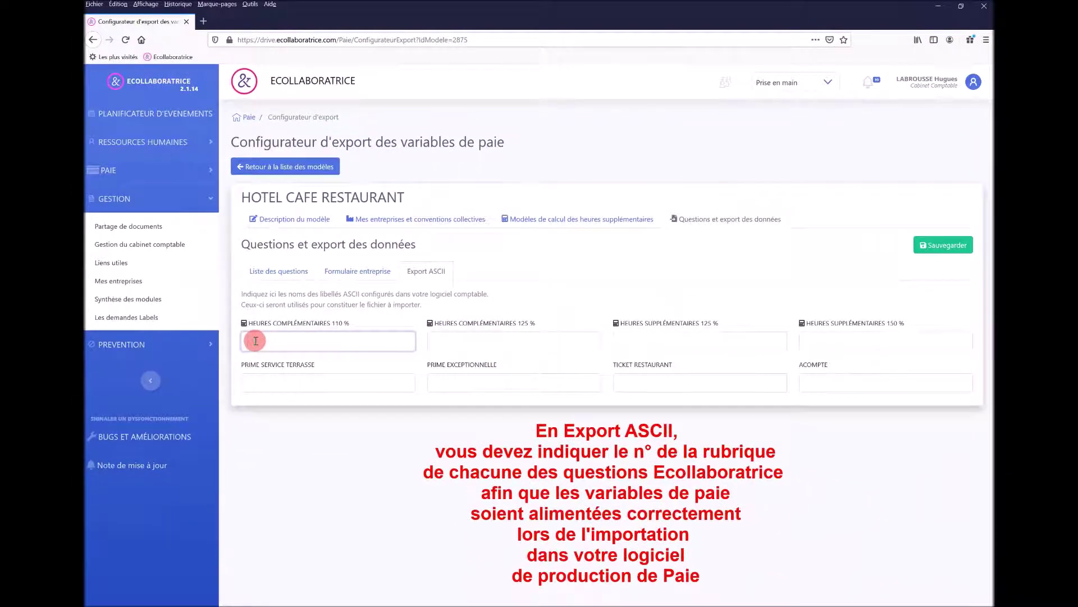
type("Rubrique")
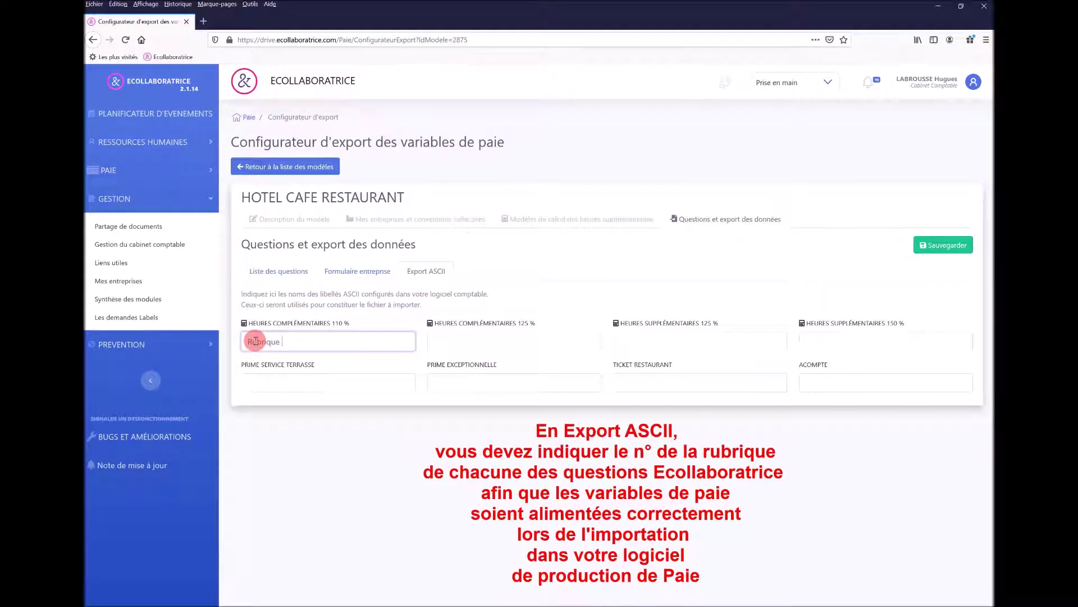
type(" 110")
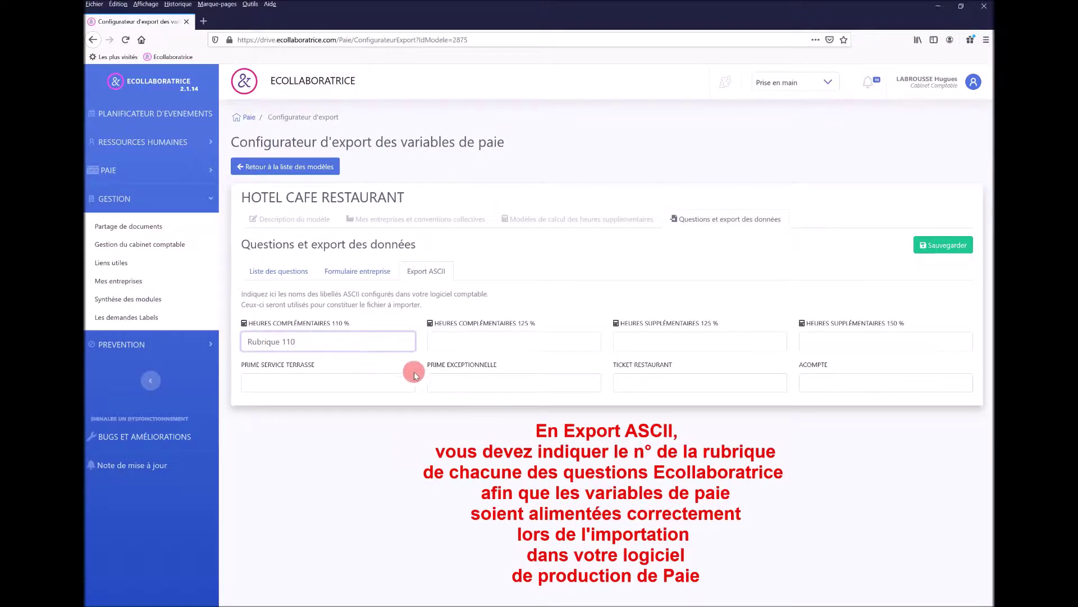
left_click(437, 378)
type("R")
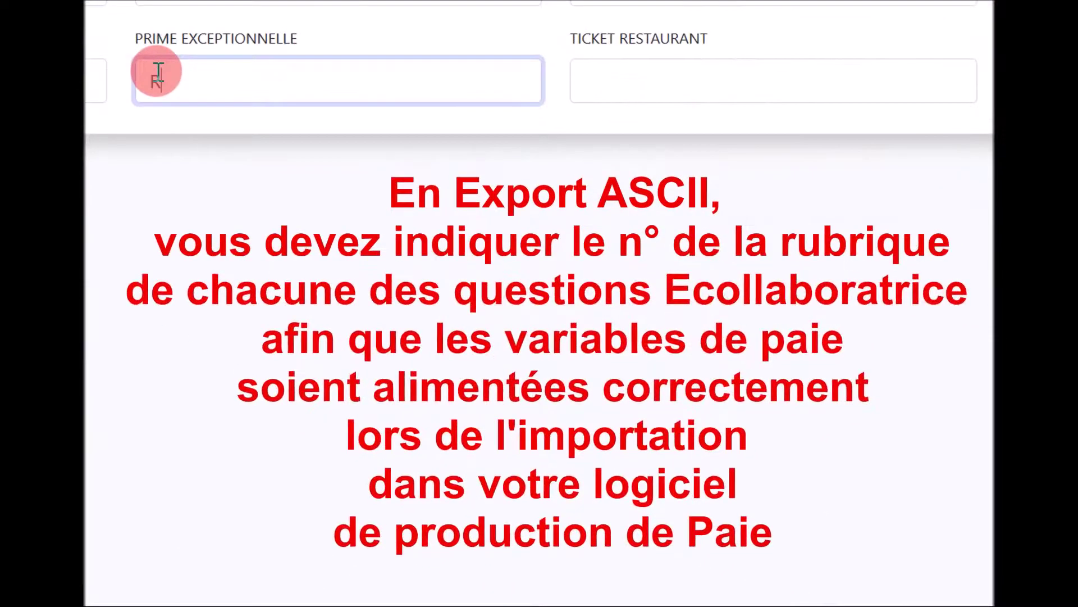
type("ubrique Prime Exc")
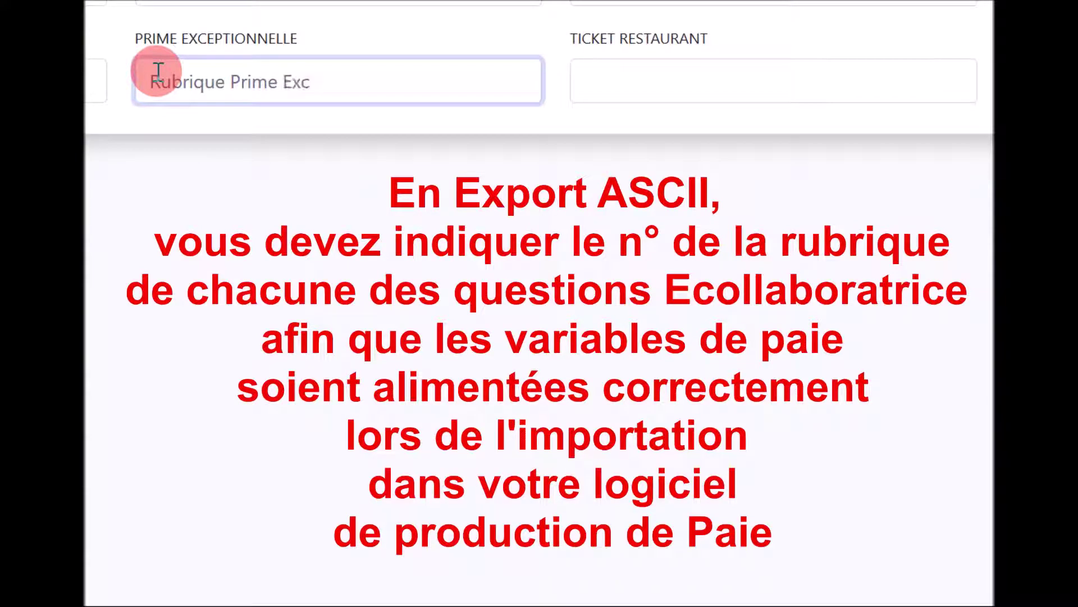
type("pt.")
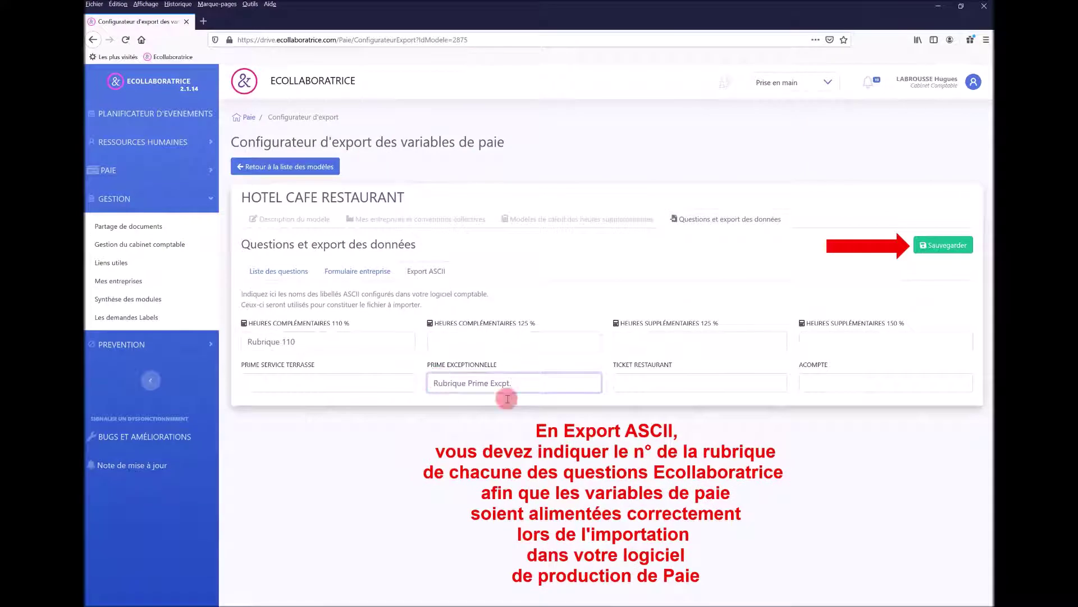
Save the question and export settings, and return to the model list to view the companies linked to HOTEL CAFE RESTAURANT
left_click(946, 245)
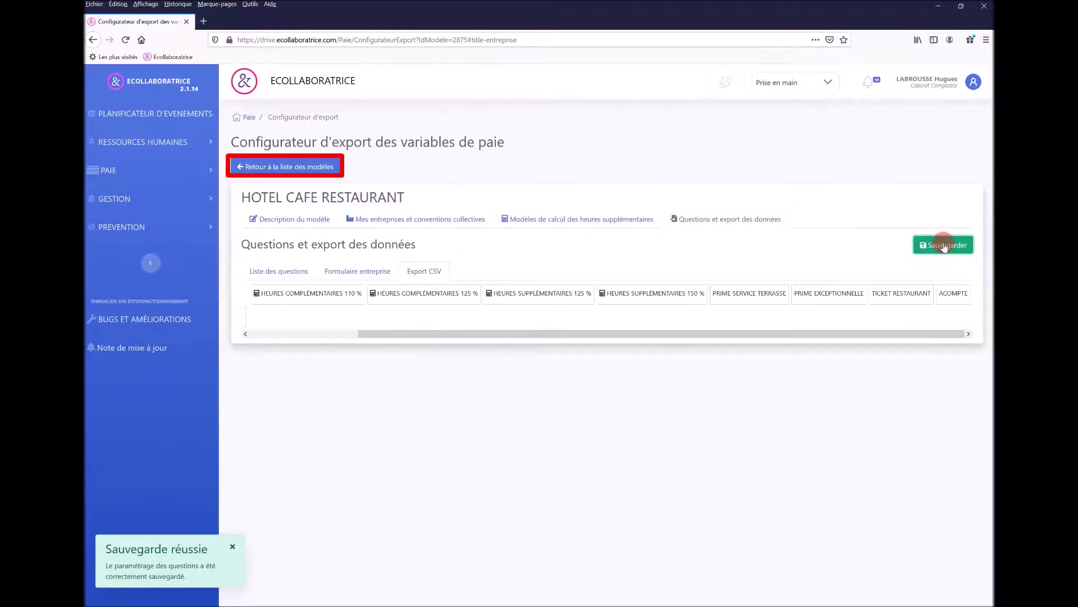
left_click(282, 167)
scroll(815, 364, "down", 1)
scroll(815, 364, "down", 6)
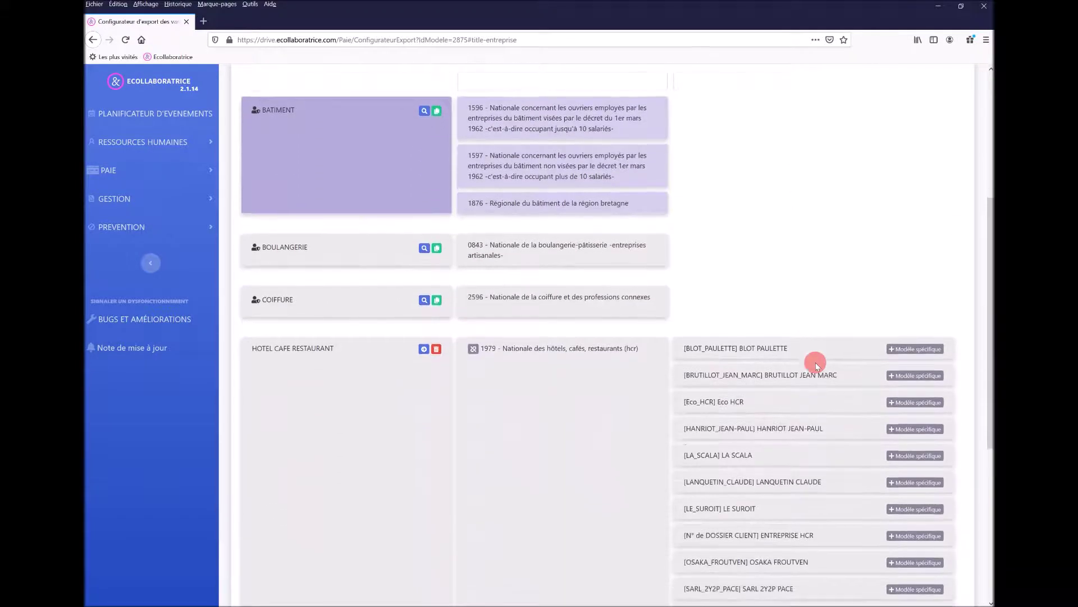